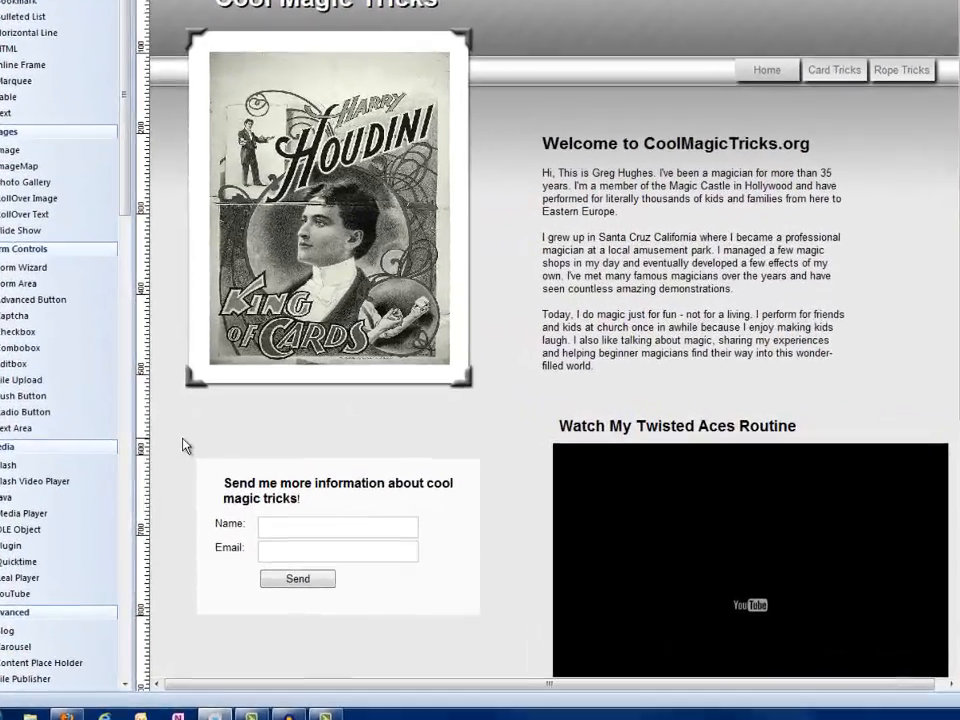
- Examine the contact form's general properties, hidden fields, background style options and box shadow settings without changing them
drag(182, 438, 504, 649)
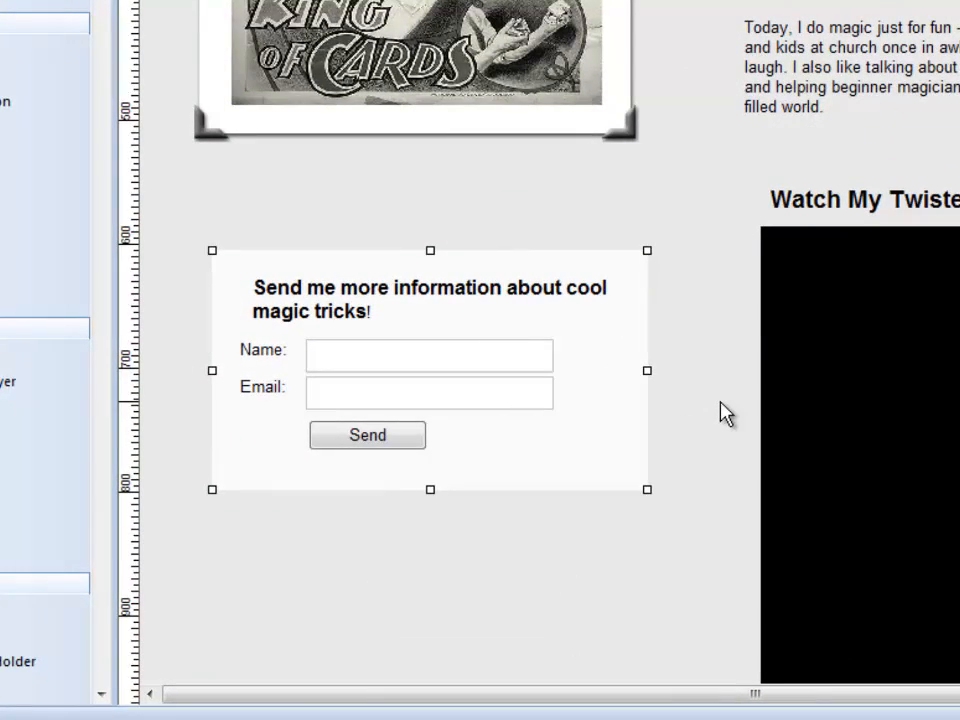
click(724, 412)
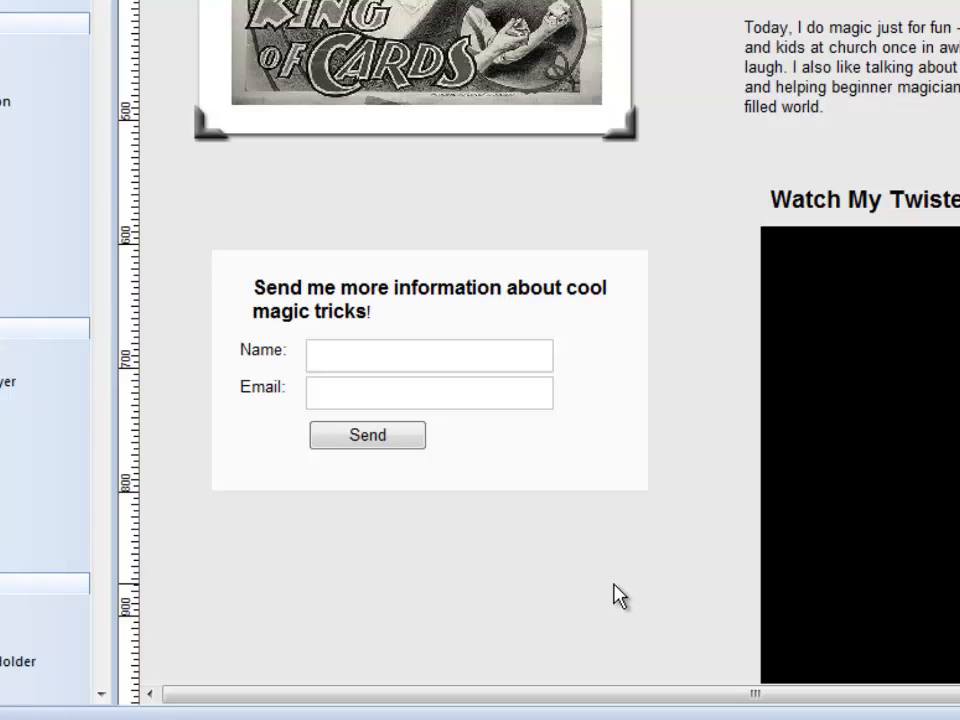
click(603, 410)
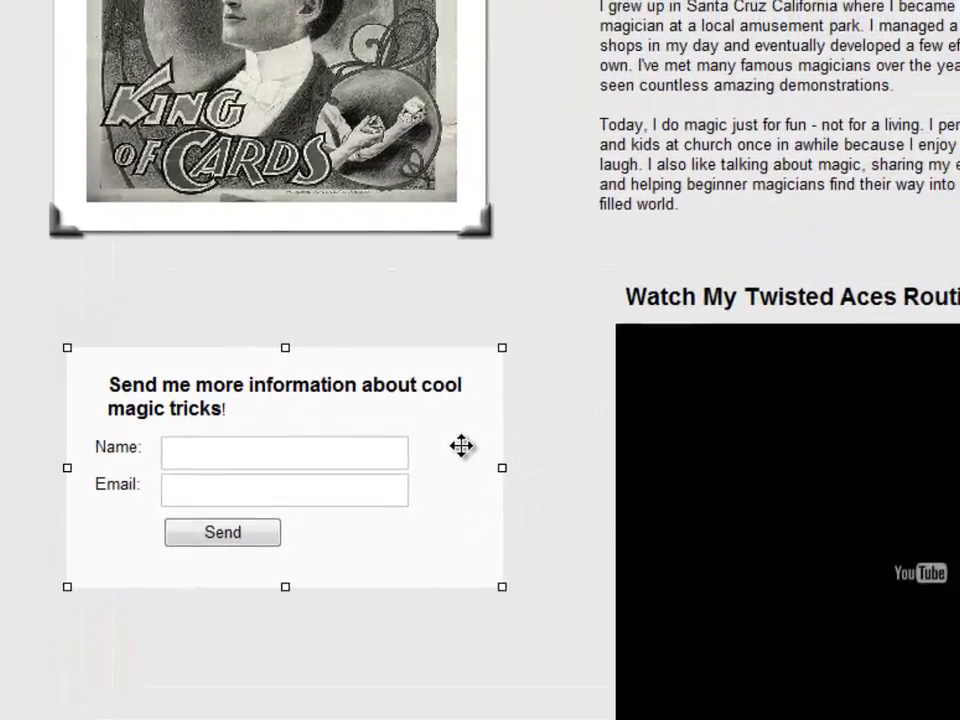
double_click(533, 390)
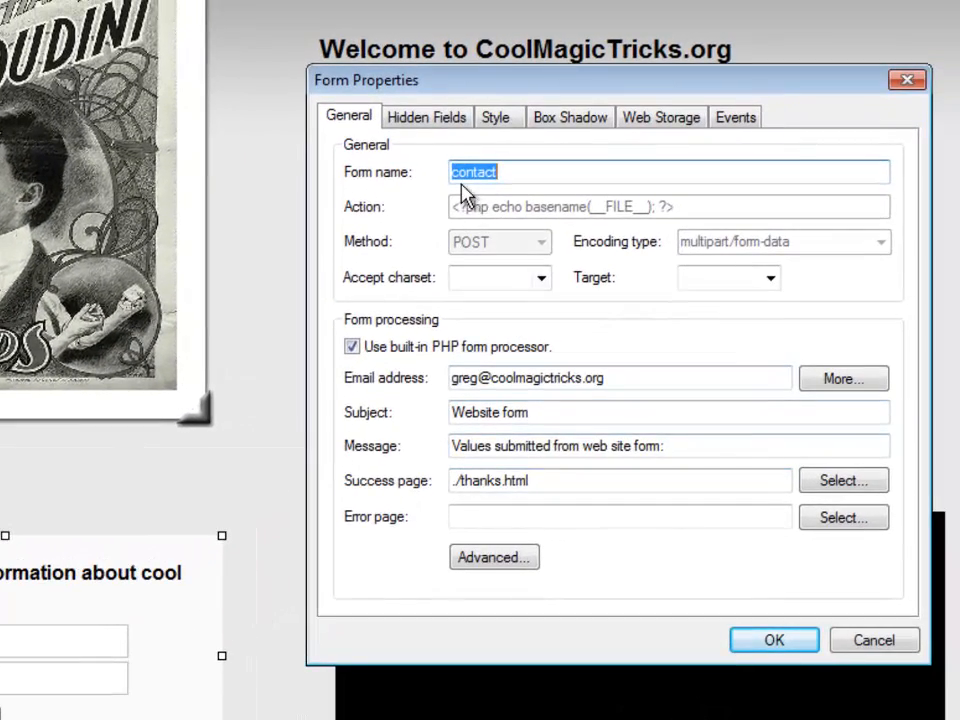
click(425, 120)
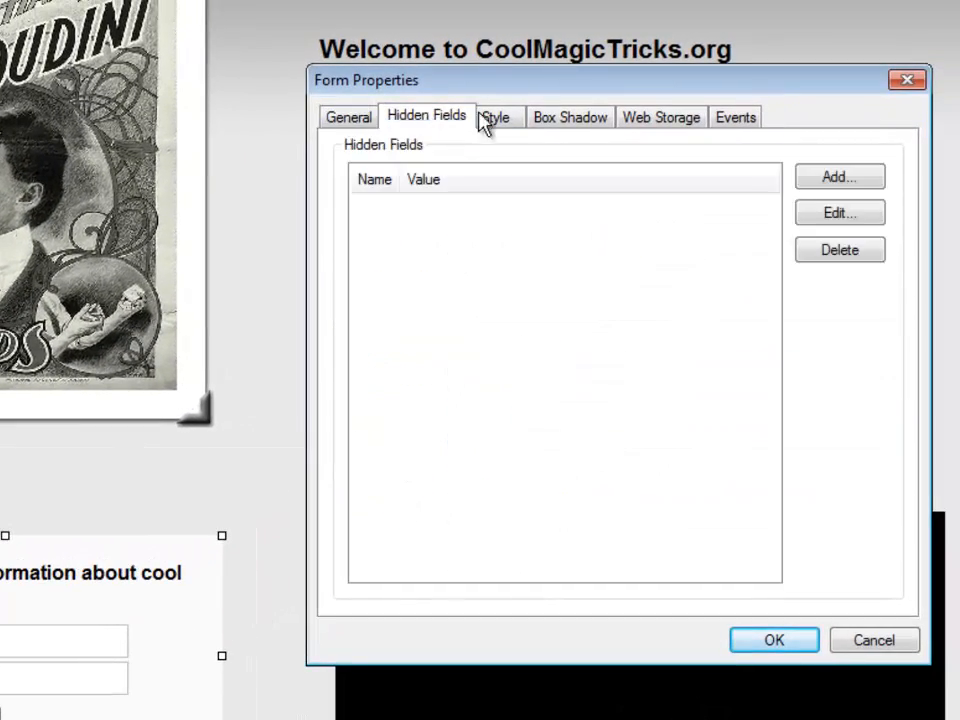
click(503, 122)
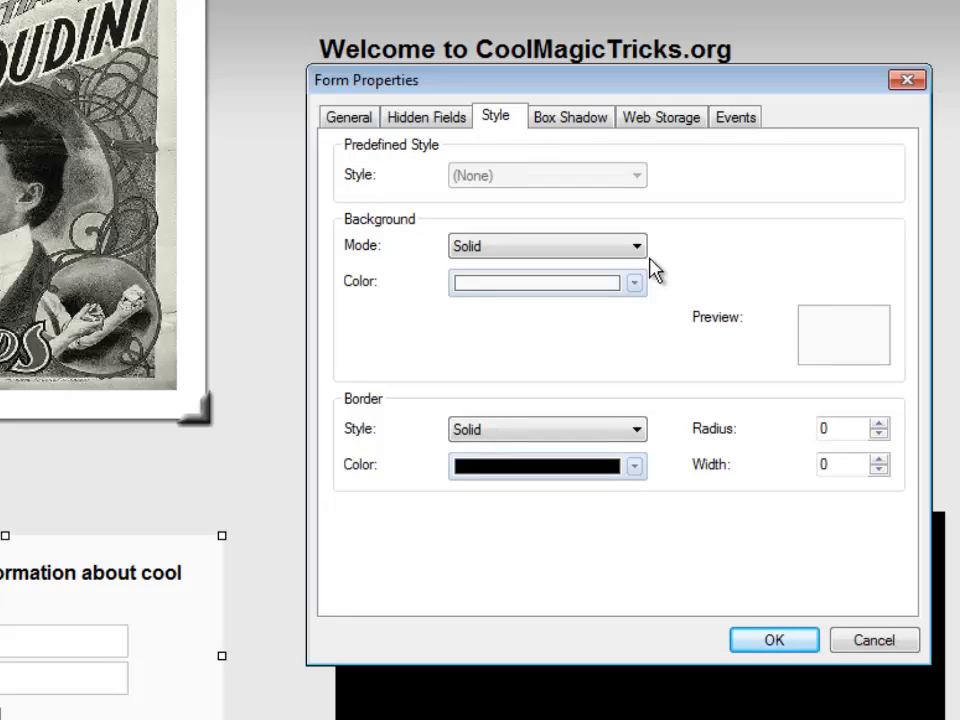
click(638, 252)
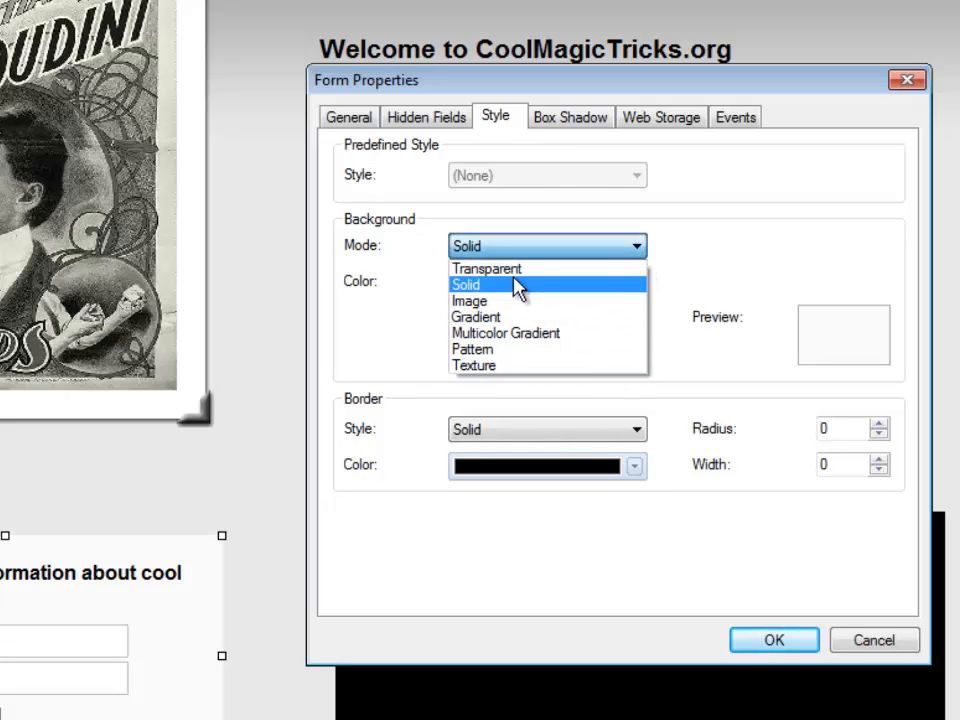
click(691, 222)
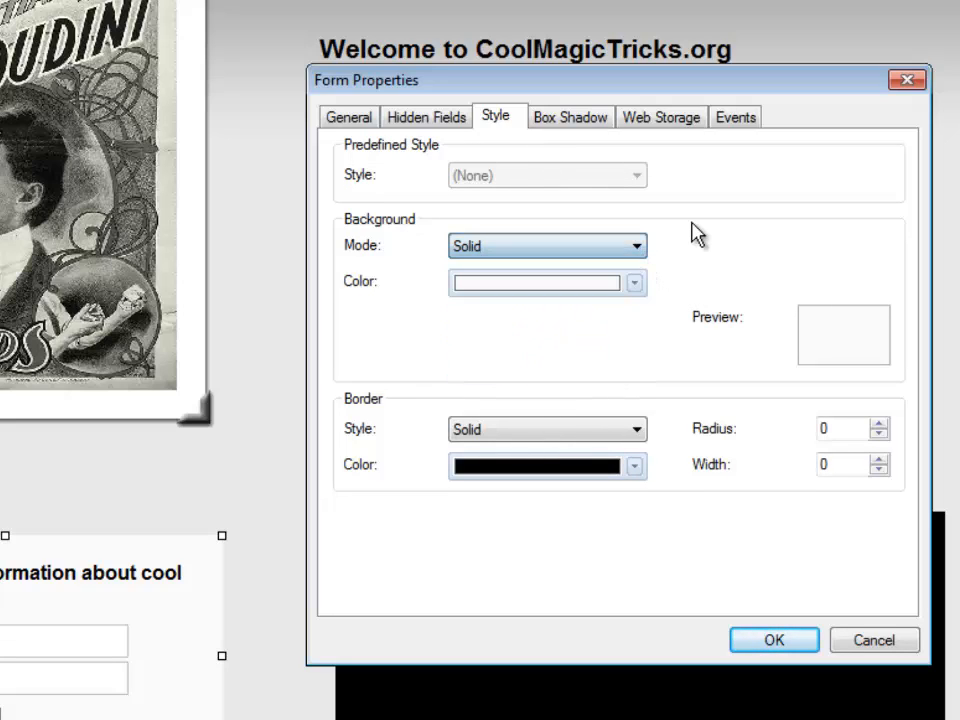
click(577, 120)
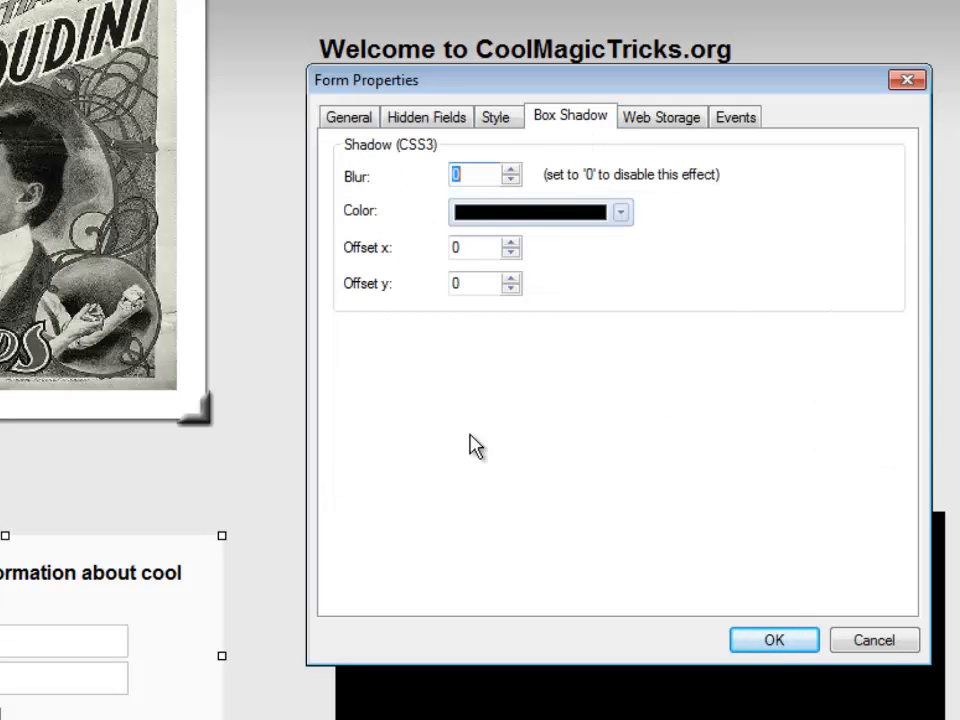
click(887, 651)
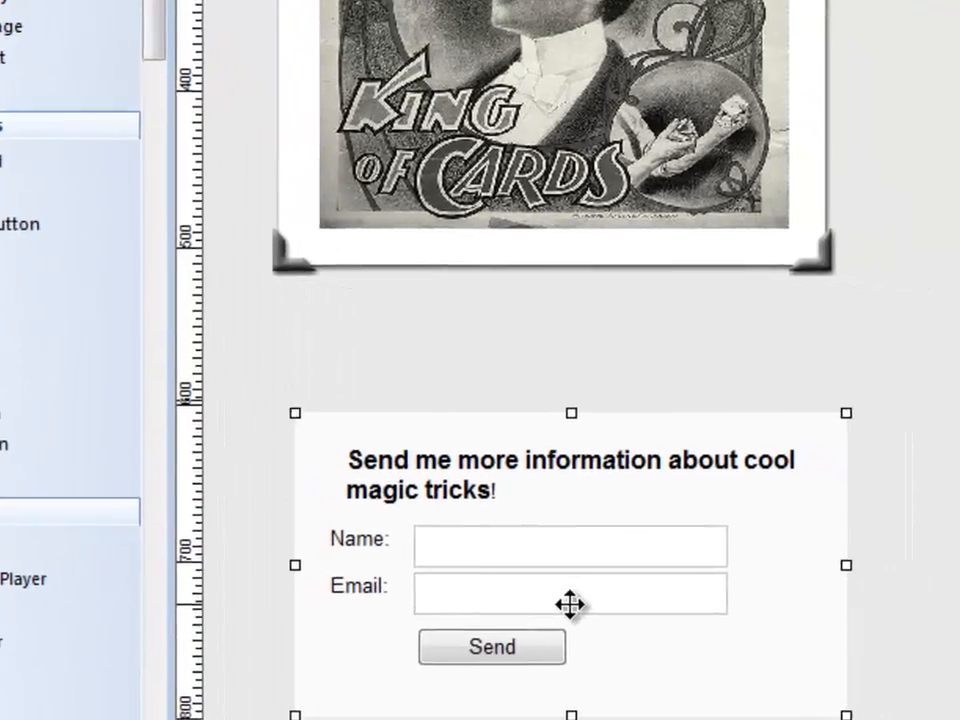
- Try making the form's email field required and validating it with the Email Address data type
click(728, 628)
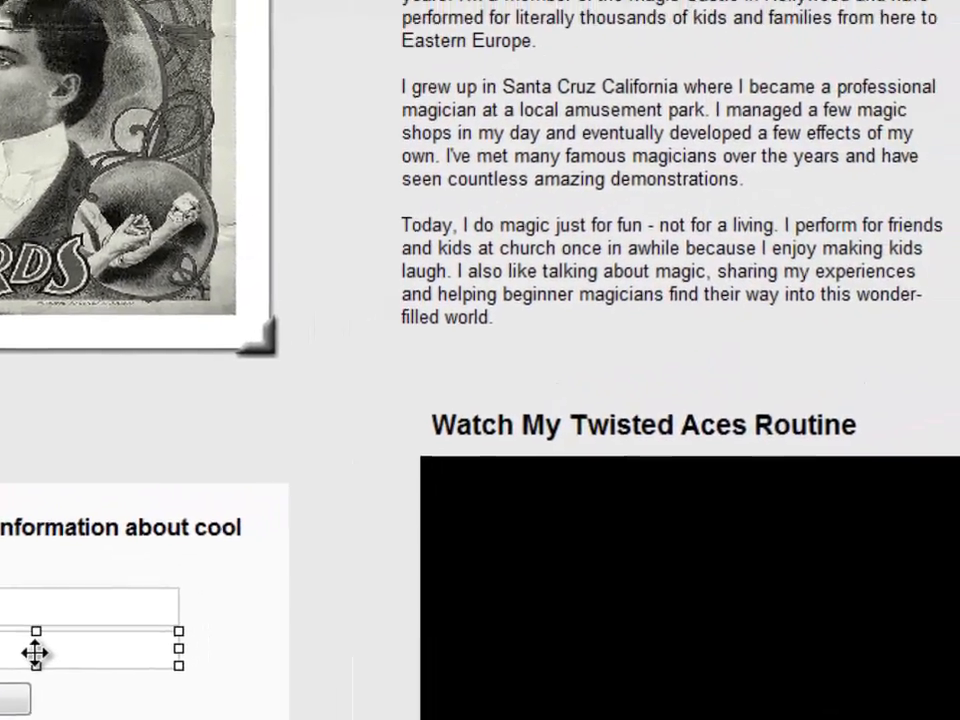
double_click(35, 653)
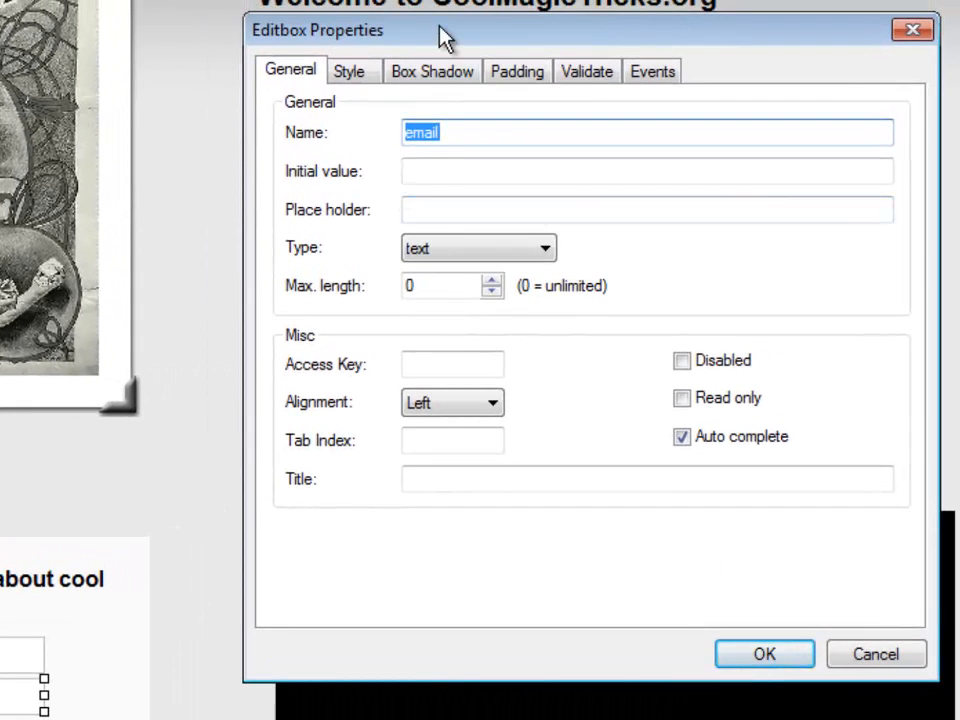
drag(443, 36, 390, 28)
click(303, 66)
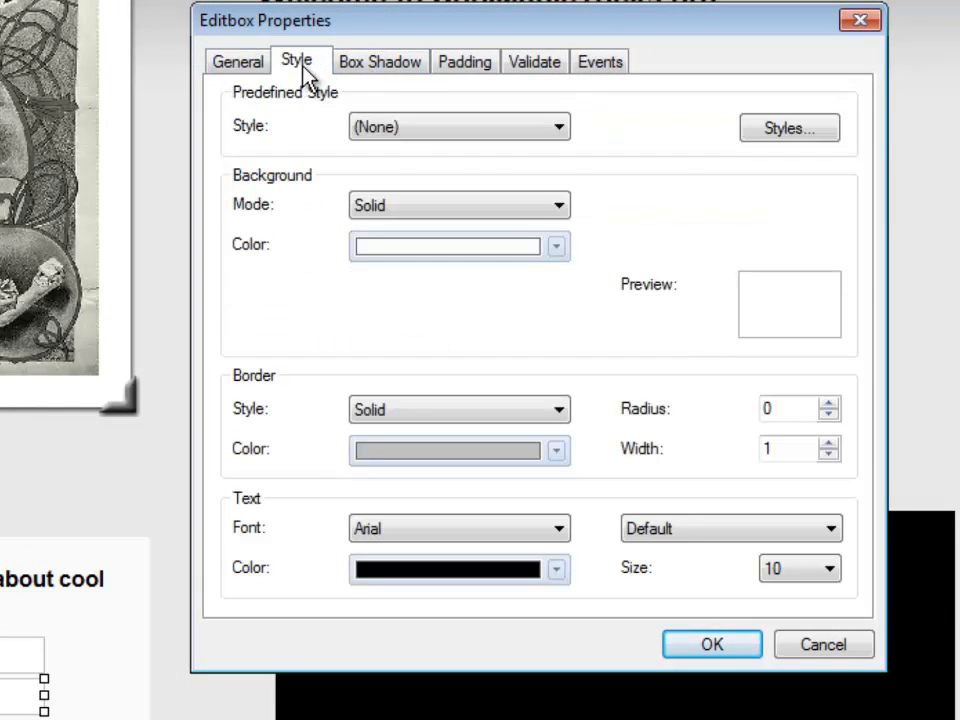
click(534, 66)
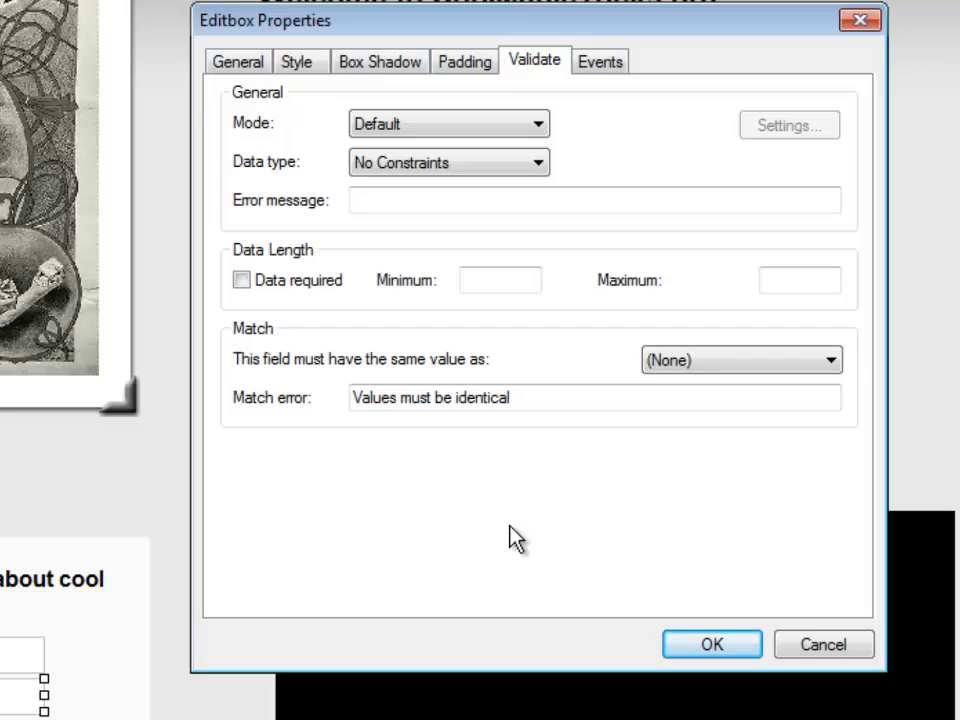
click(241, 281)
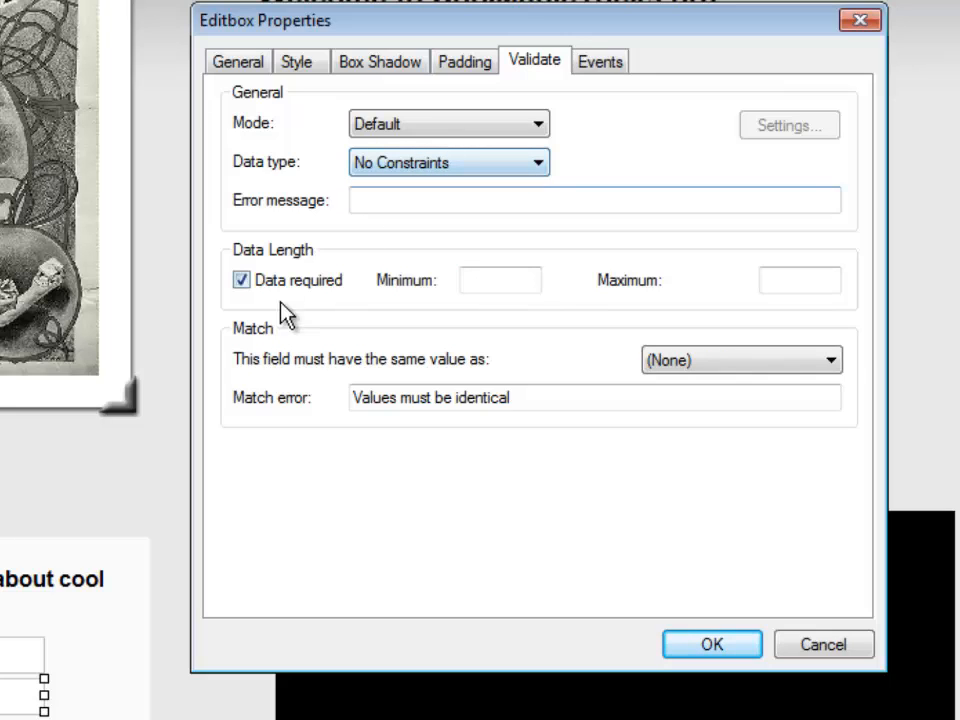
click(539, 166)
click(404, 247)
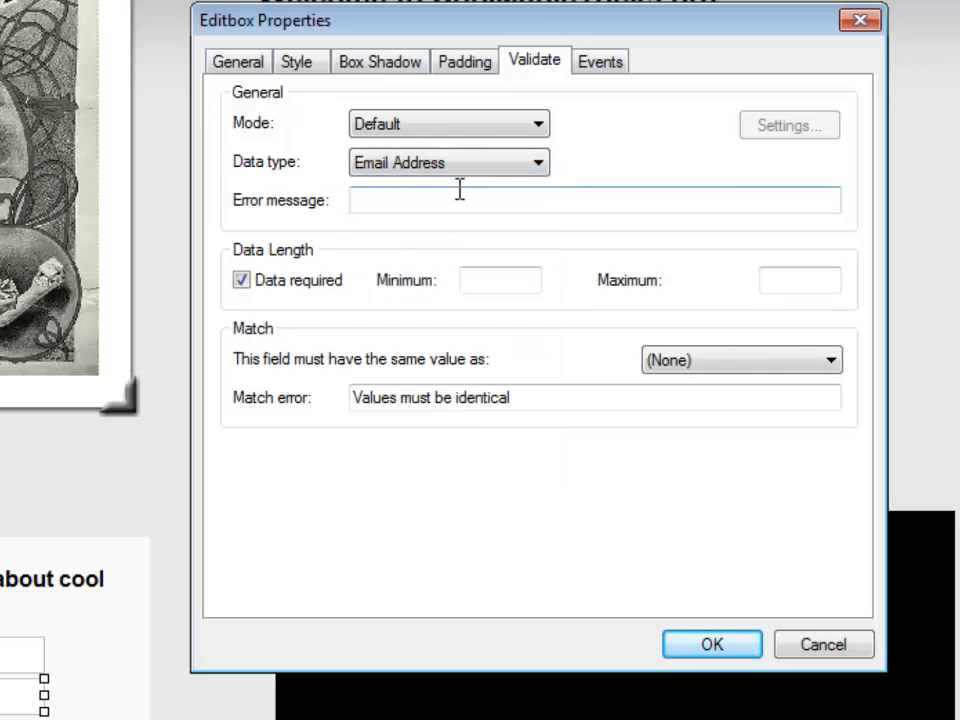
click(380, 205)
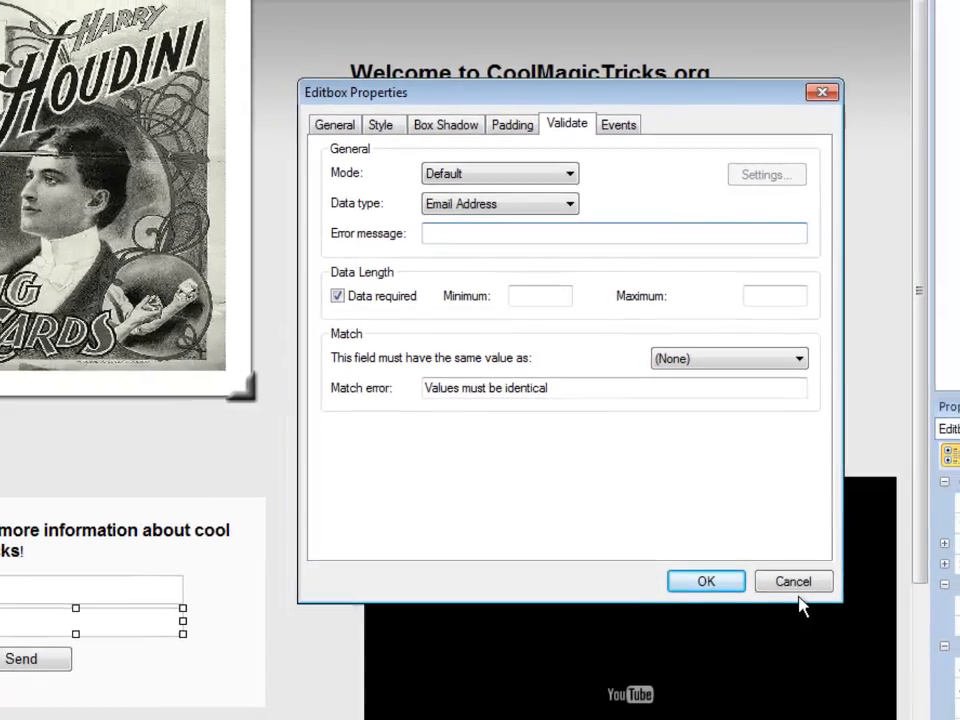
click(794, 583)
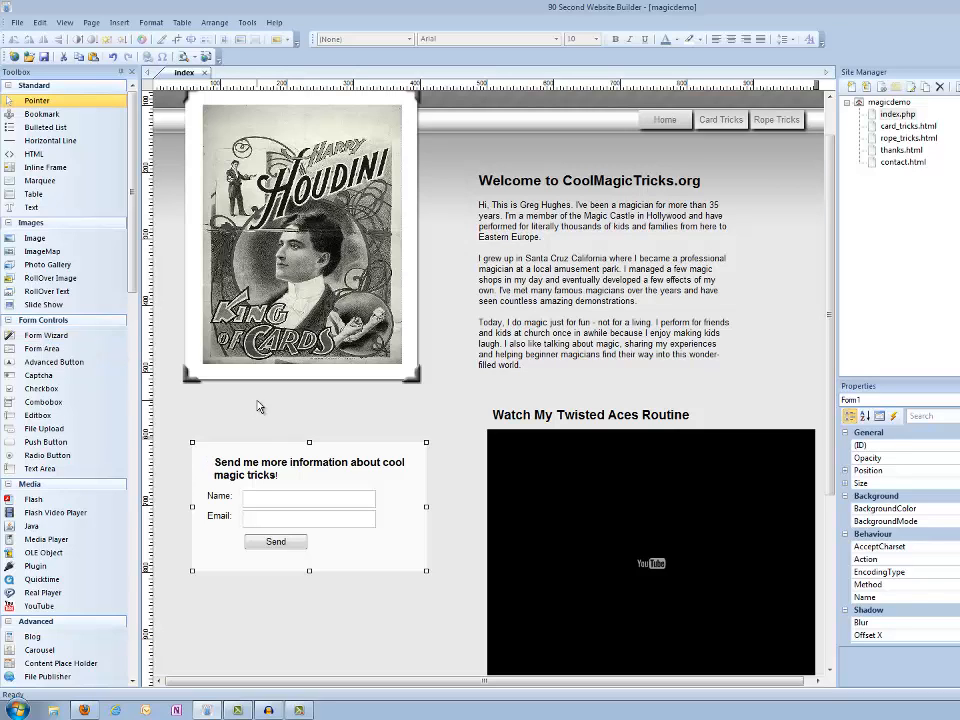
- Switch to AWeber and advance the getfreewebsites web form through Design and Settings to the Publish stage
click(423, 624)
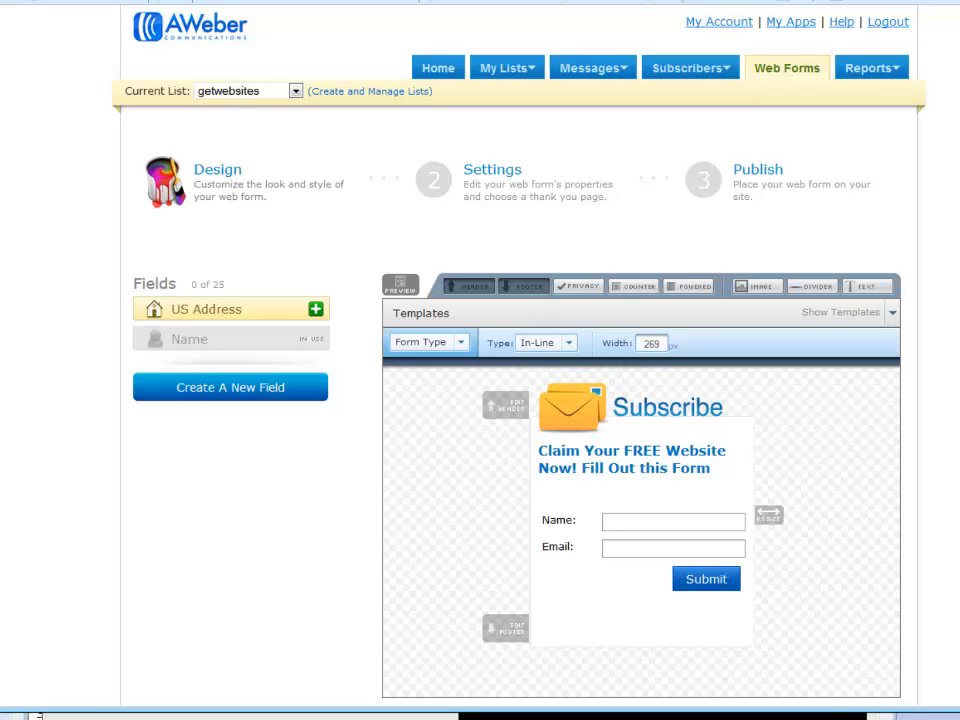
scroll(480, 400, down, 2)
scroll(480, 400, up, 2)
scroll(480, 400, down, 2)
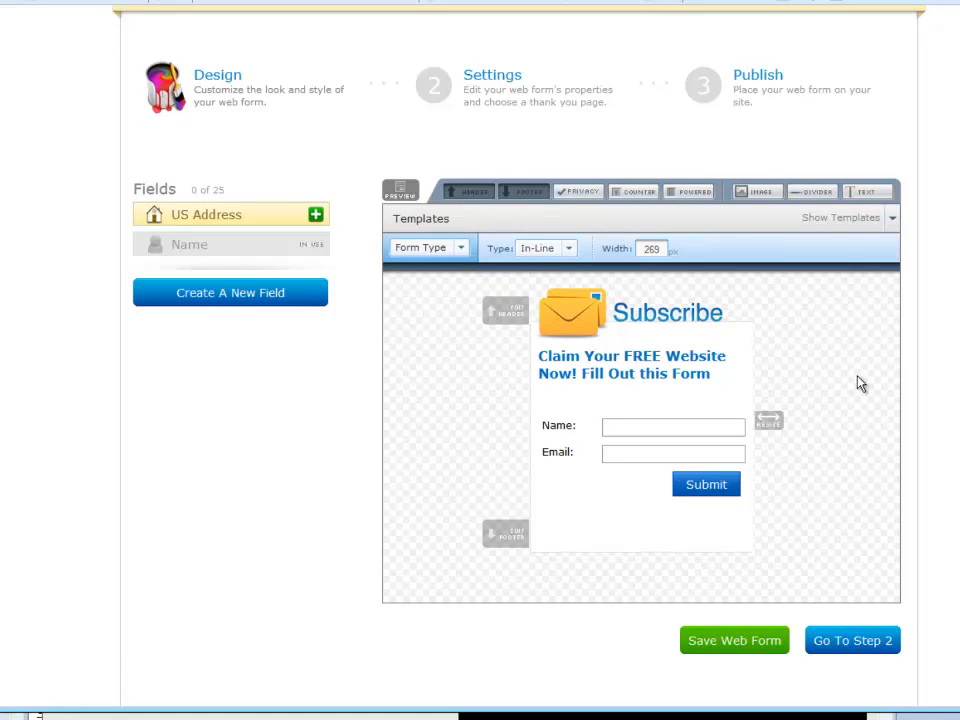
click(864, 643)
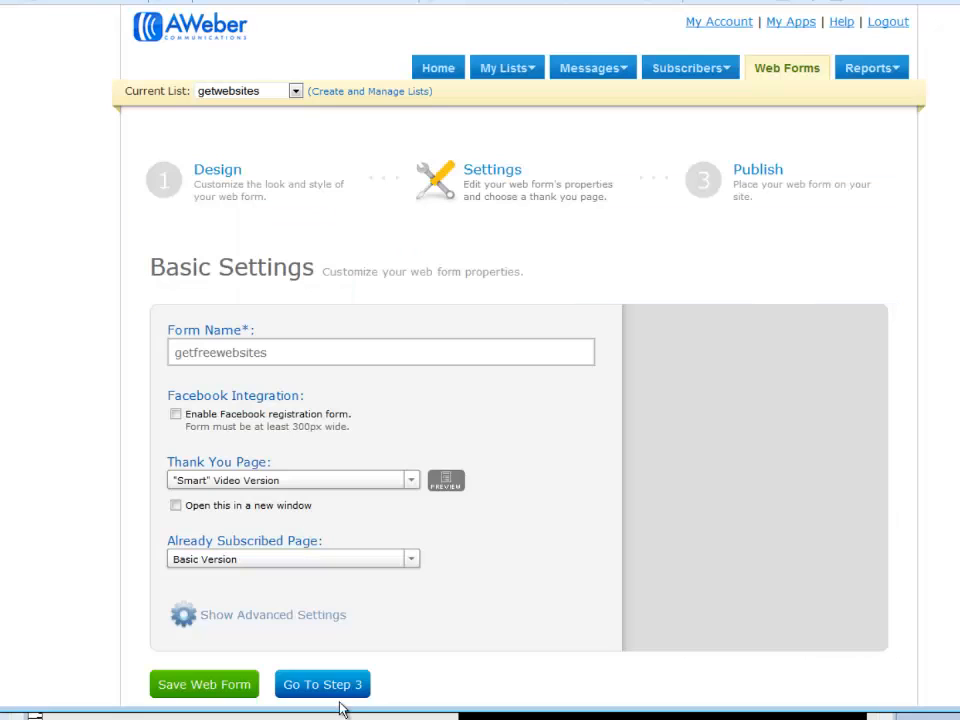
click(336, 693)
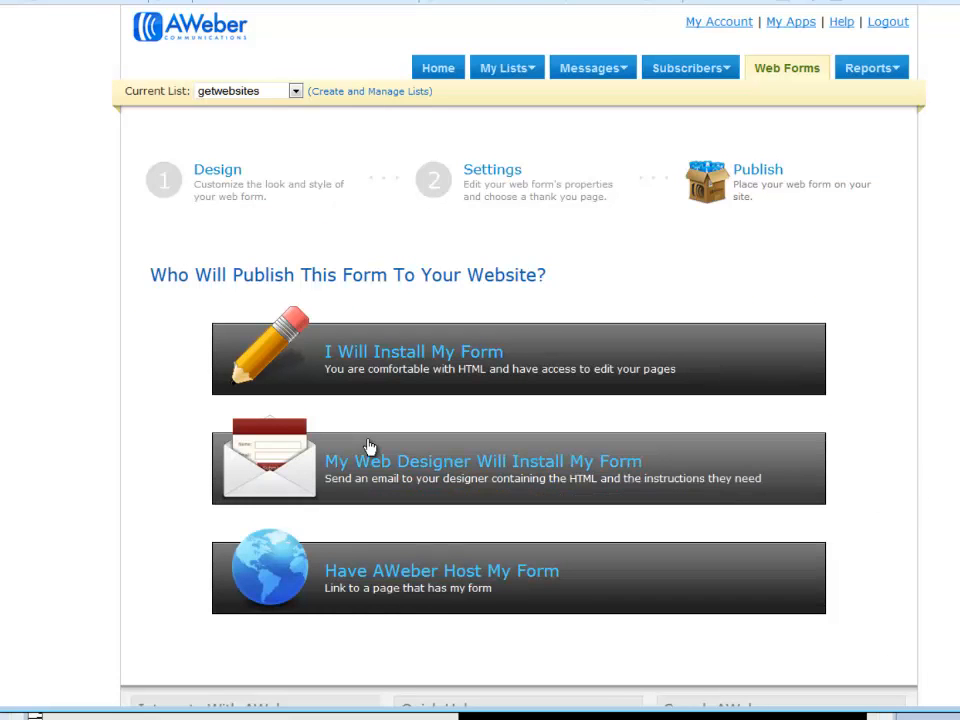
- Choose to install the form yourself and copy its entire Raw HTML Version code
click(436, 366)
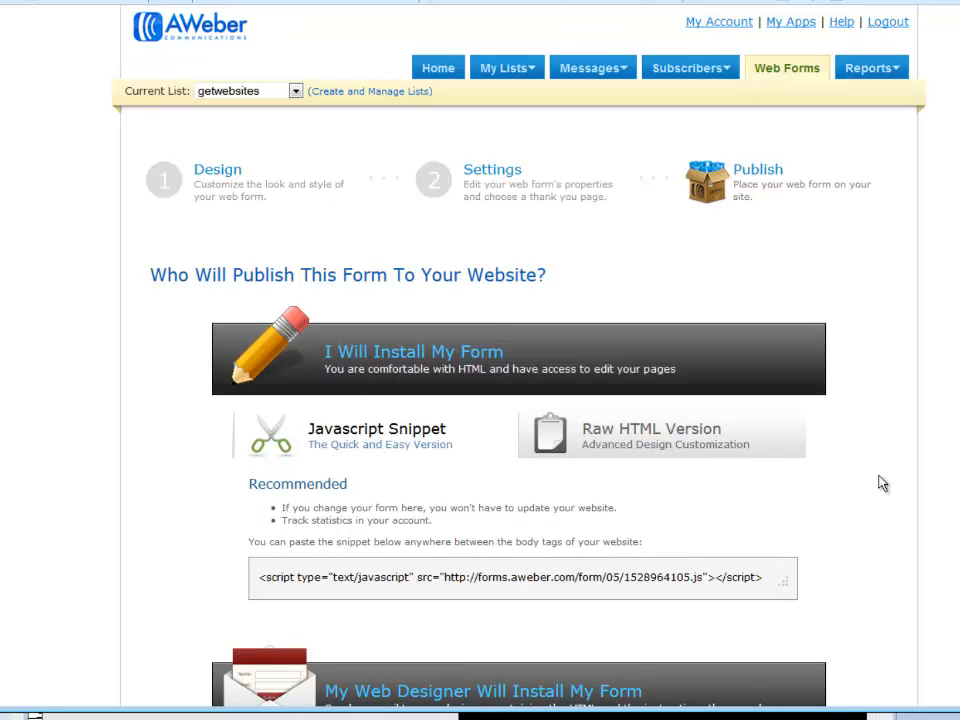
click(640, 443)
scroll(787, 442, down, 3)
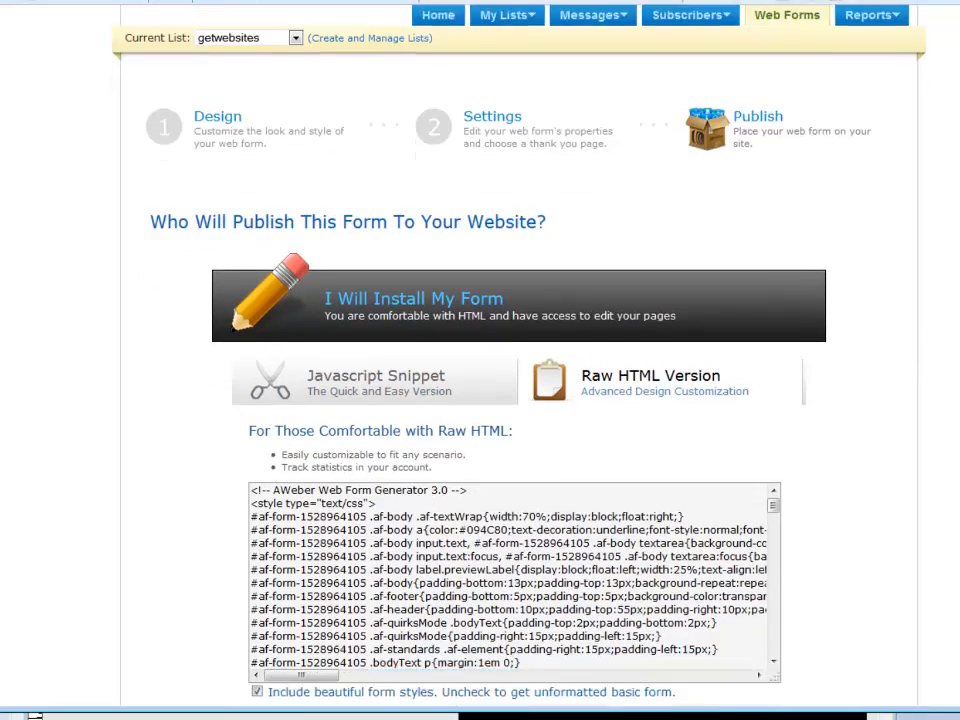
click(561, 454)
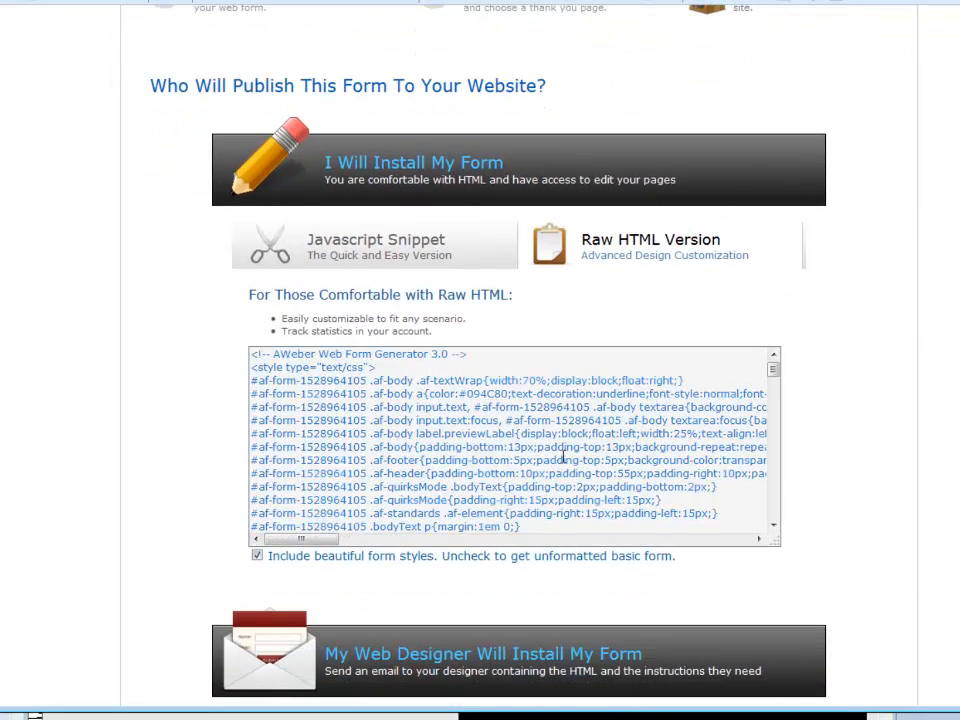
key(ctrl+a)
mouse_move(772, 510)
mouse_down()
mouse_move(773, 360)
mouse_move(776, 521)
mouse_up()
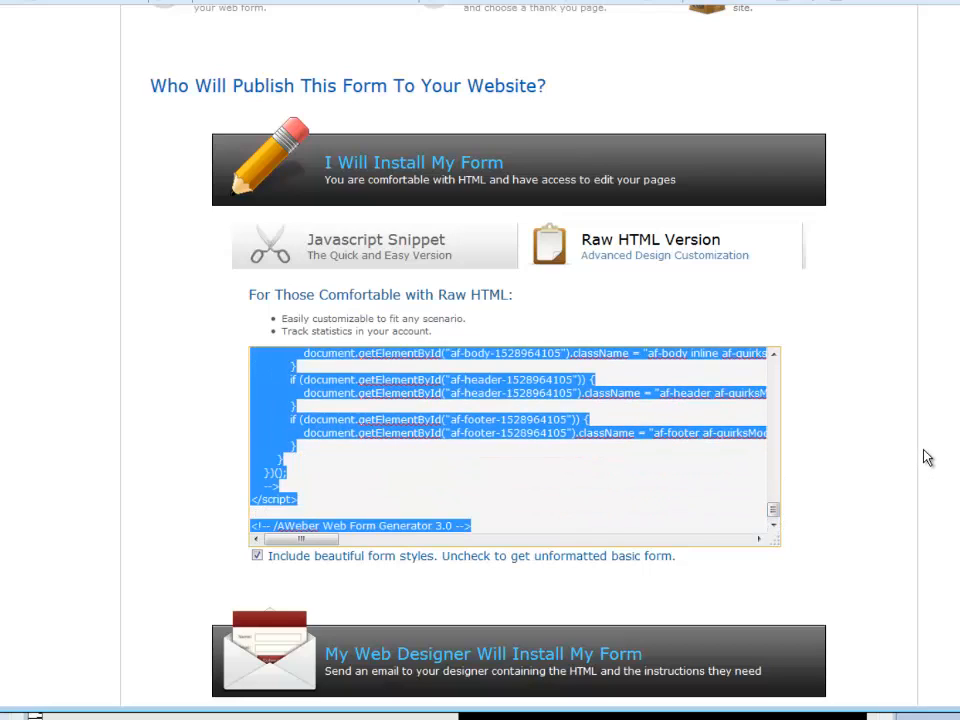
right_click(333, 389)
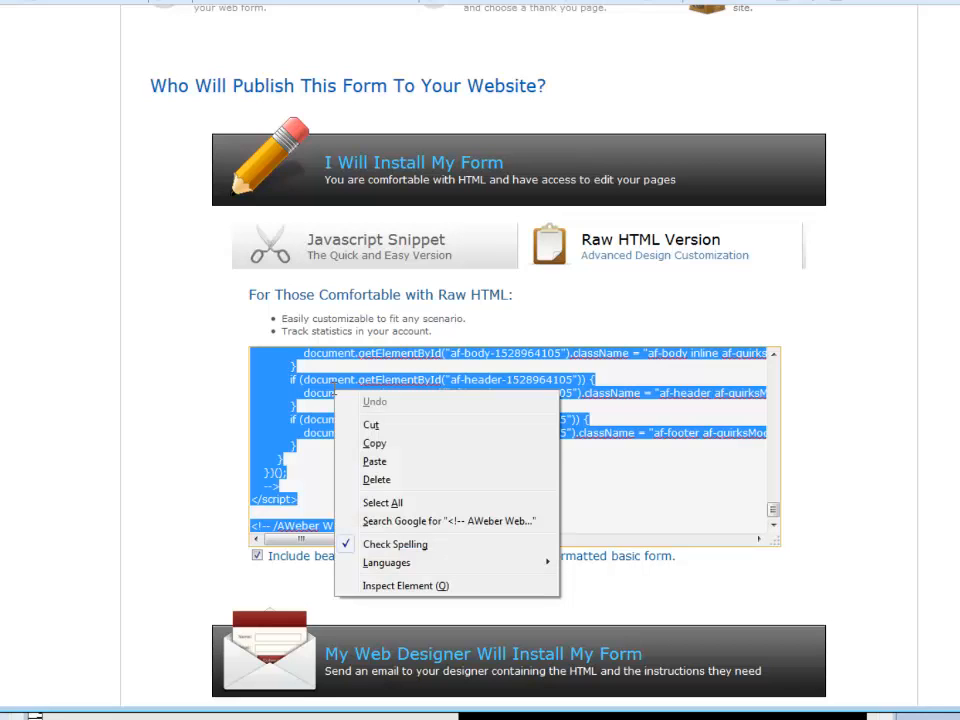
click(378, 445)
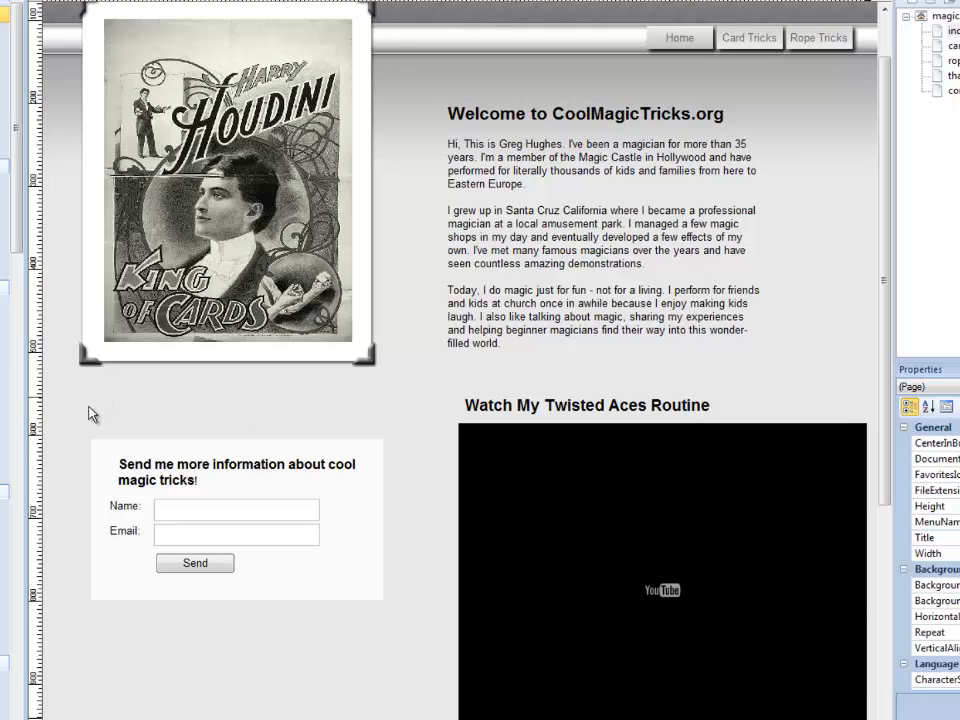
- Back in 90 Second Website Builder, move the contact form down the page to below the level of the YouTube video
drag(162, 424, 403, 669)
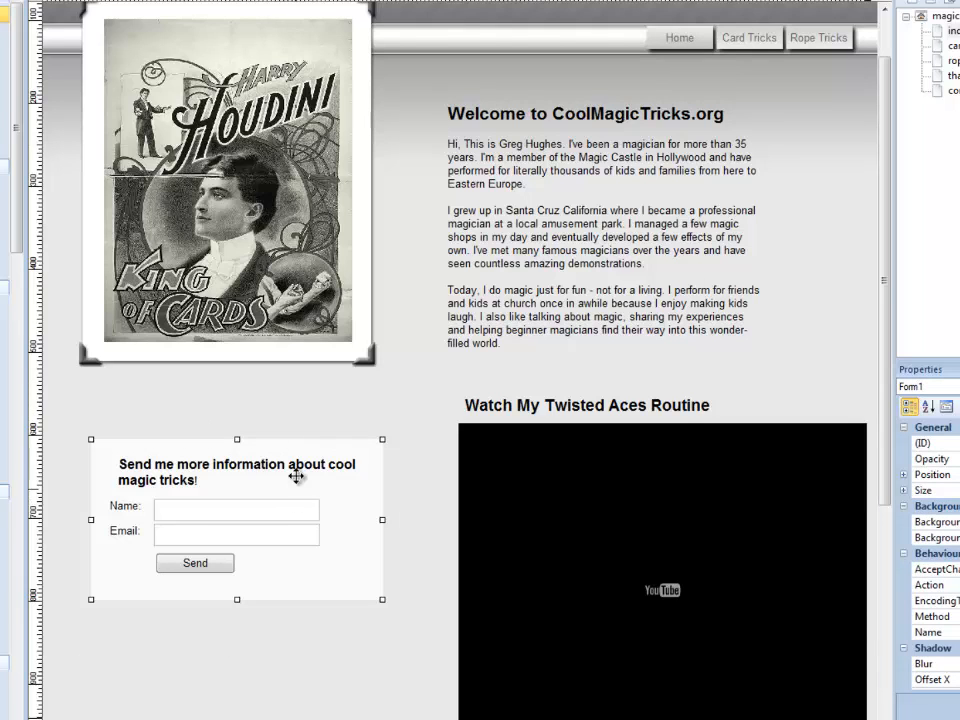
drag(296, 449, 306, 715)
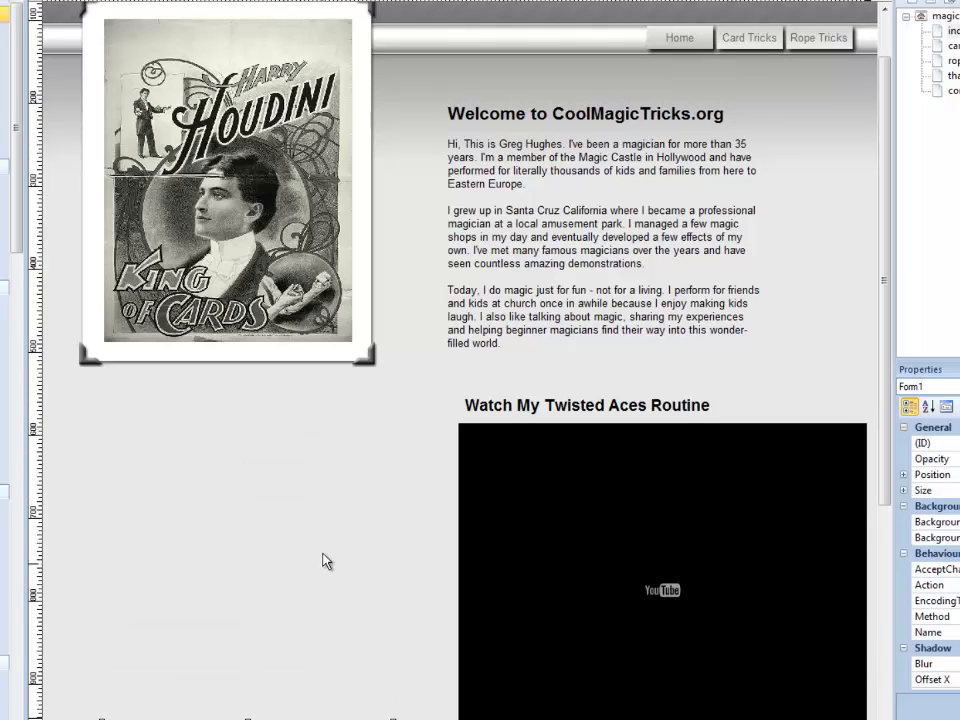
scroll(302, 530, down, 3)
drag(279, 568, 283, 649)
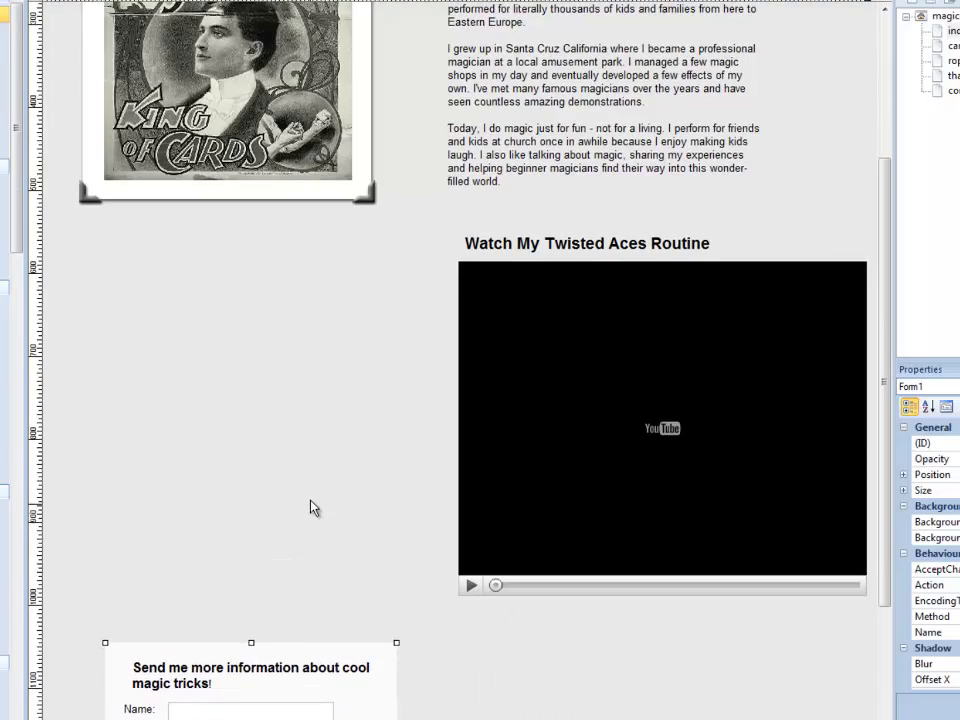
- Move the welcome text block from beside the Houdini poster to the empty area beneath it
scroll(313, 508, up, 3)
scroll(310, 504, up, 1)
drag(605, 216, 267, 517)
click(588, 216)
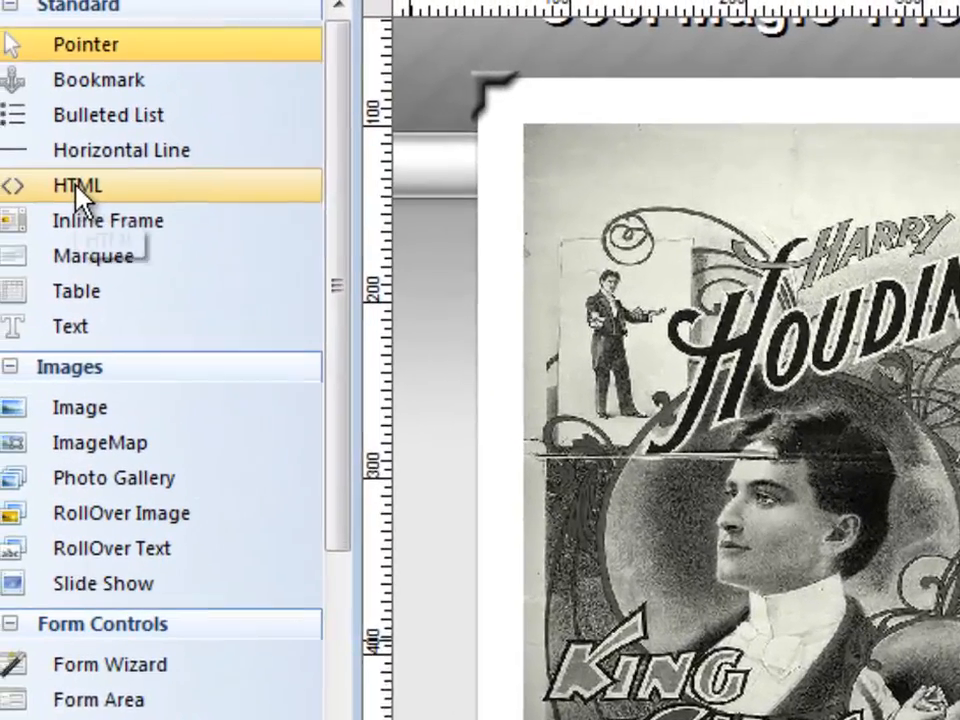
- Draw an HTML object in the empty area above the YouTube video and paste the copied AWeber form code into it
click(4, 130)
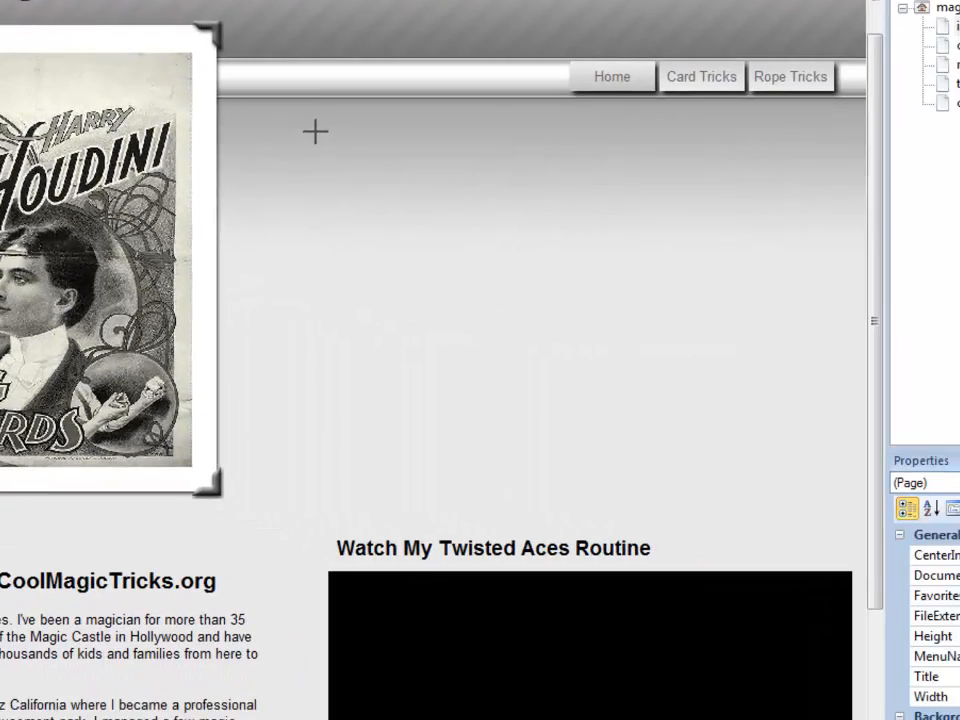
drag(315, 131, 816, 488)
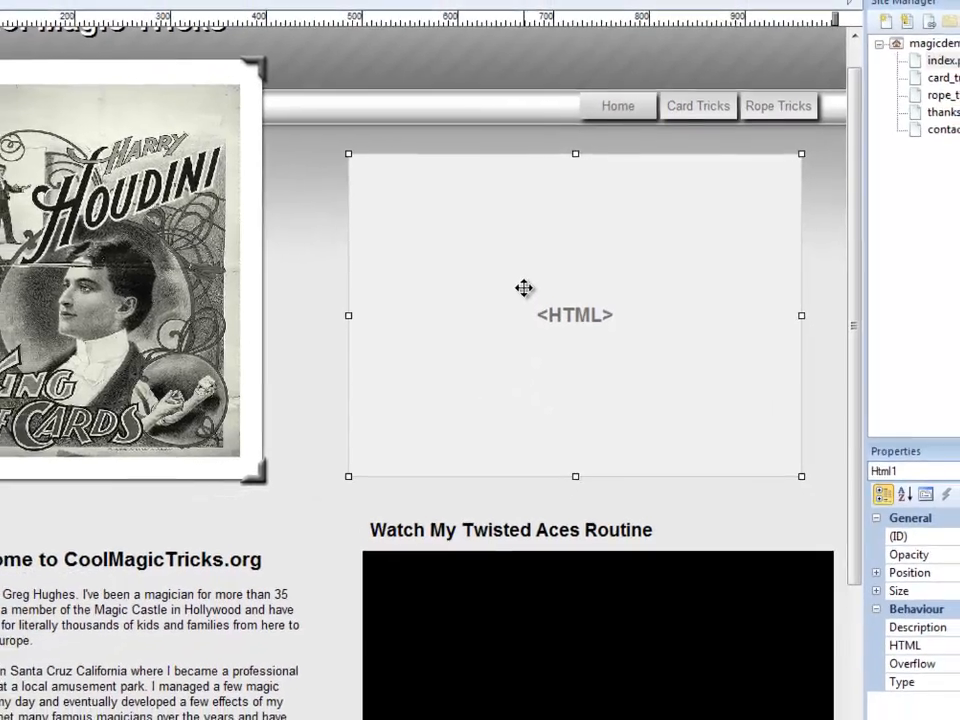
double_click(507, 279)
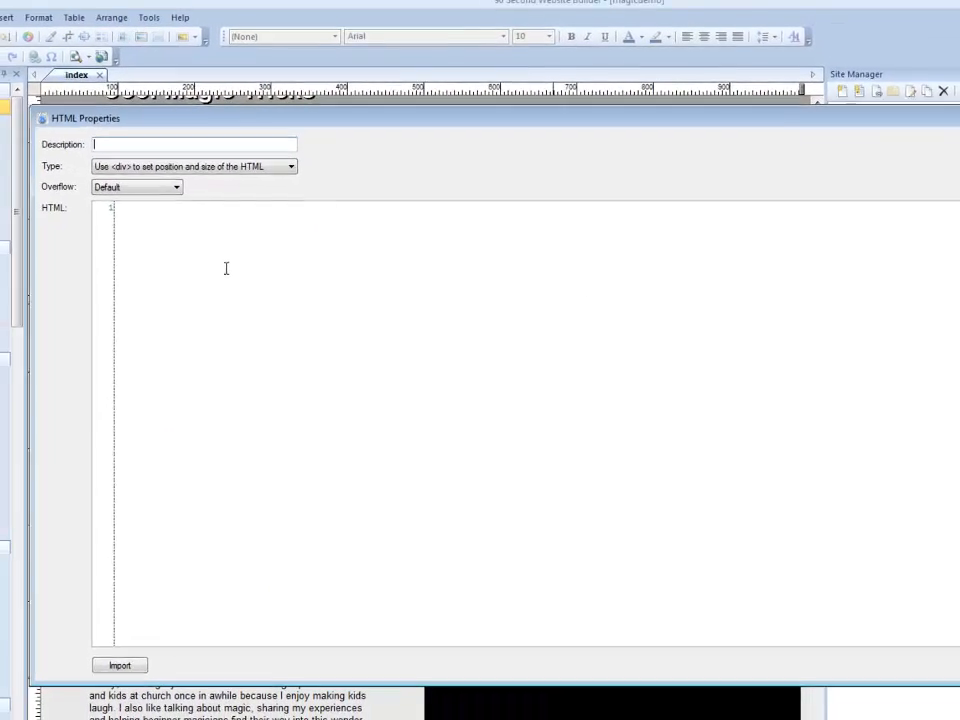
right_click(158, 228)
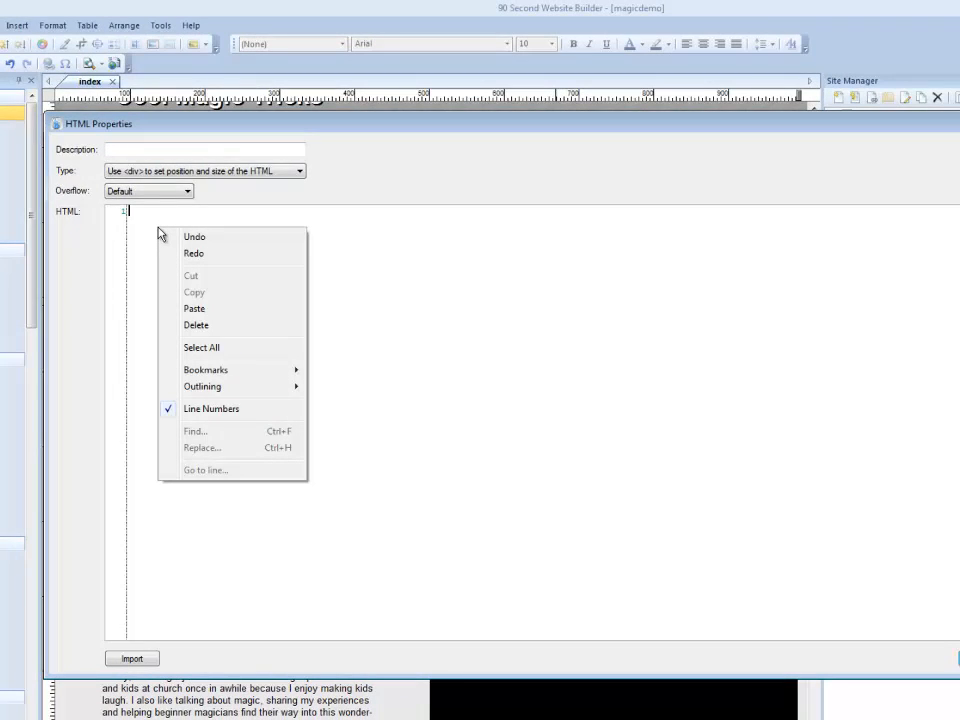
click(195, 309)
scroll(540, 417, down, 12)
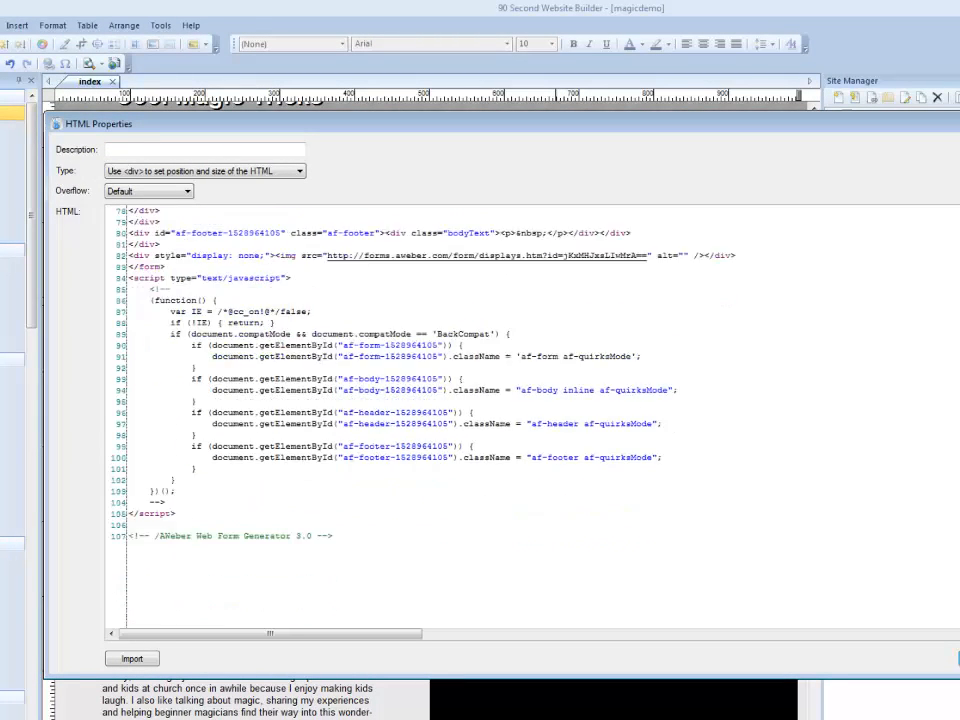
scroll(333, 265, up, 20)
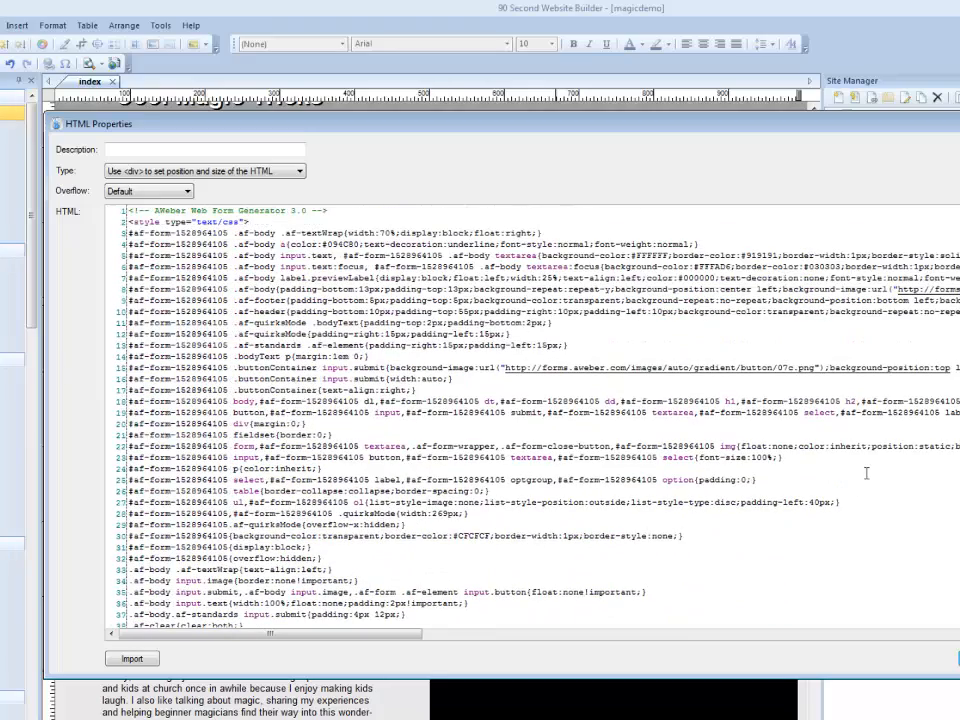
click(957, 658)
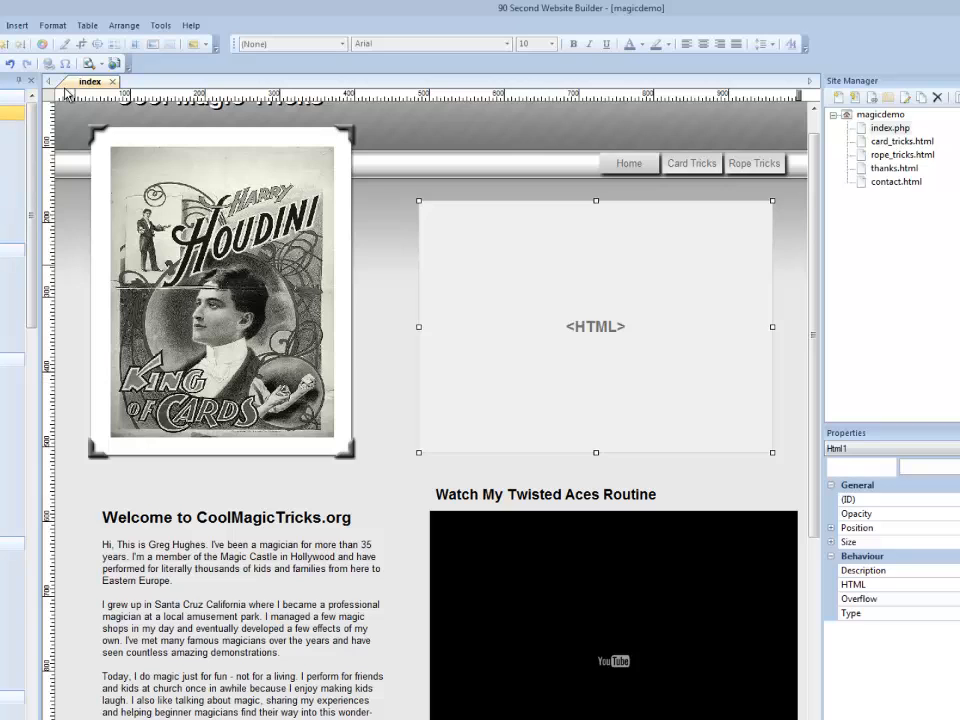
click(405, 376)
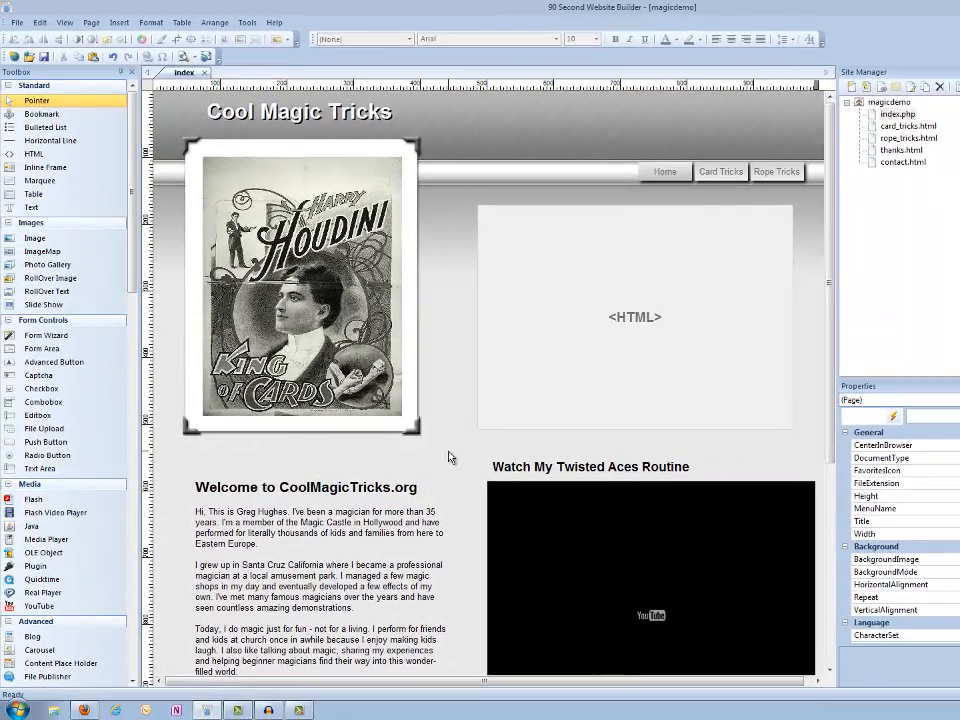
- Preview the index page in the browser, check the embedded opt-in form and its heading text, and close the preview
key(F5)
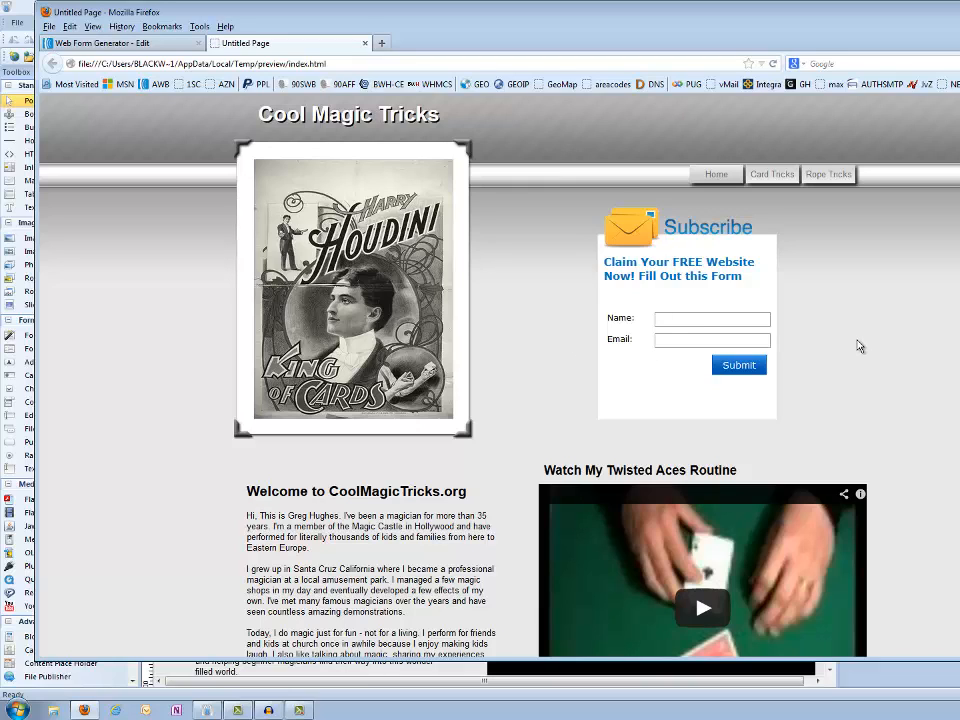
drag(604, 262, 741, 278)
click(830, 300)
click(366, 44)
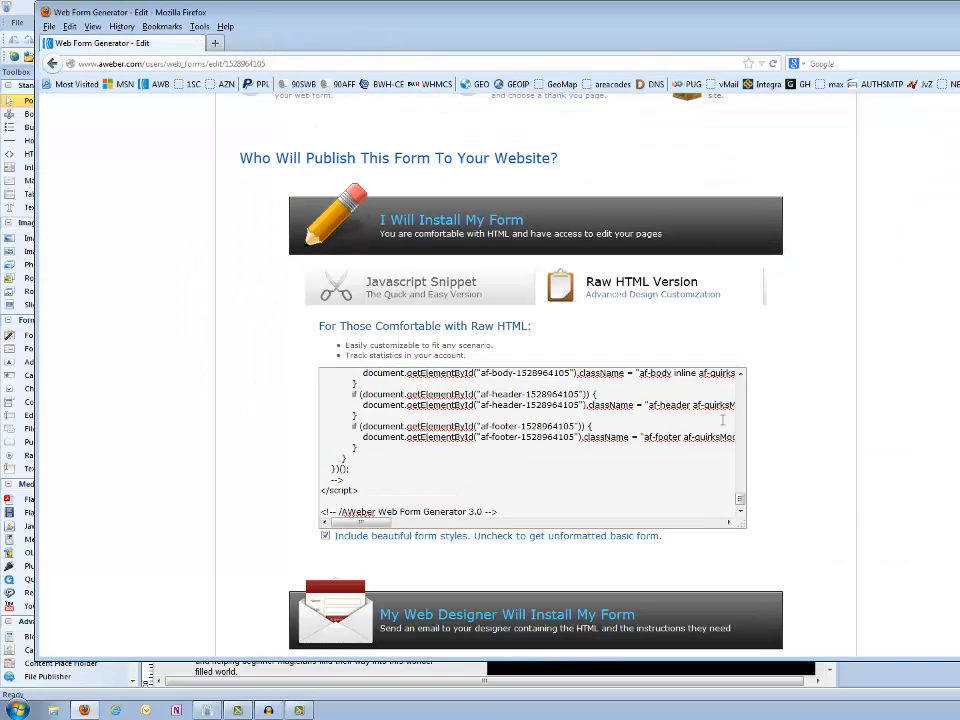
- Back in AWeber's Design stage, set 20 px header side padding, add footer text "Claim Your FREE Website Now! Fill Out this Form", and advance to Publish
click(53, 64)
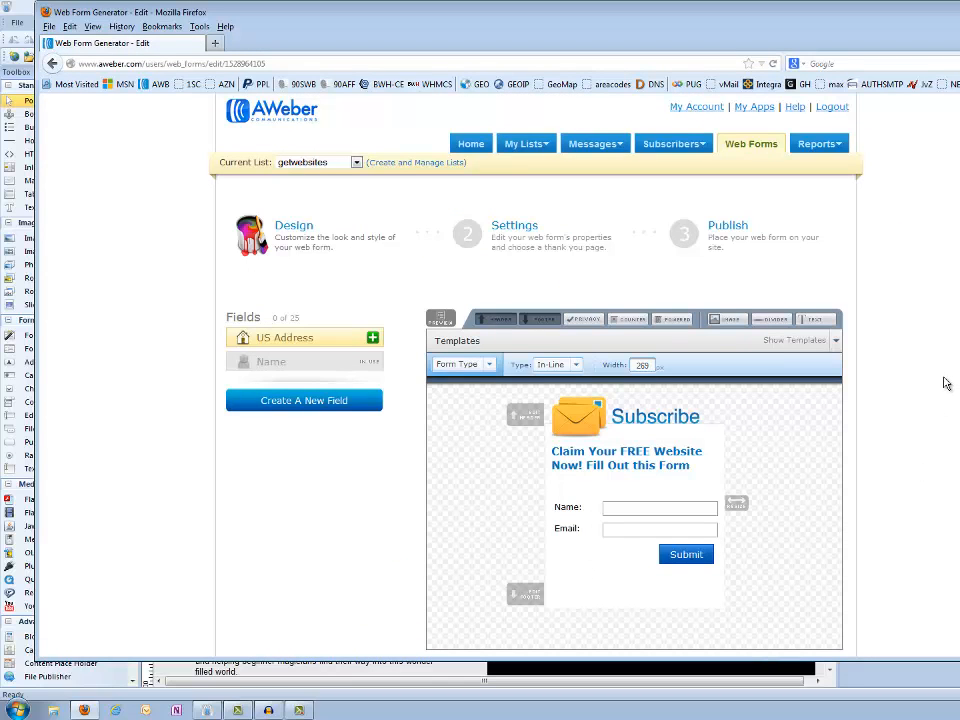
scroll(934, 426, down, 3)
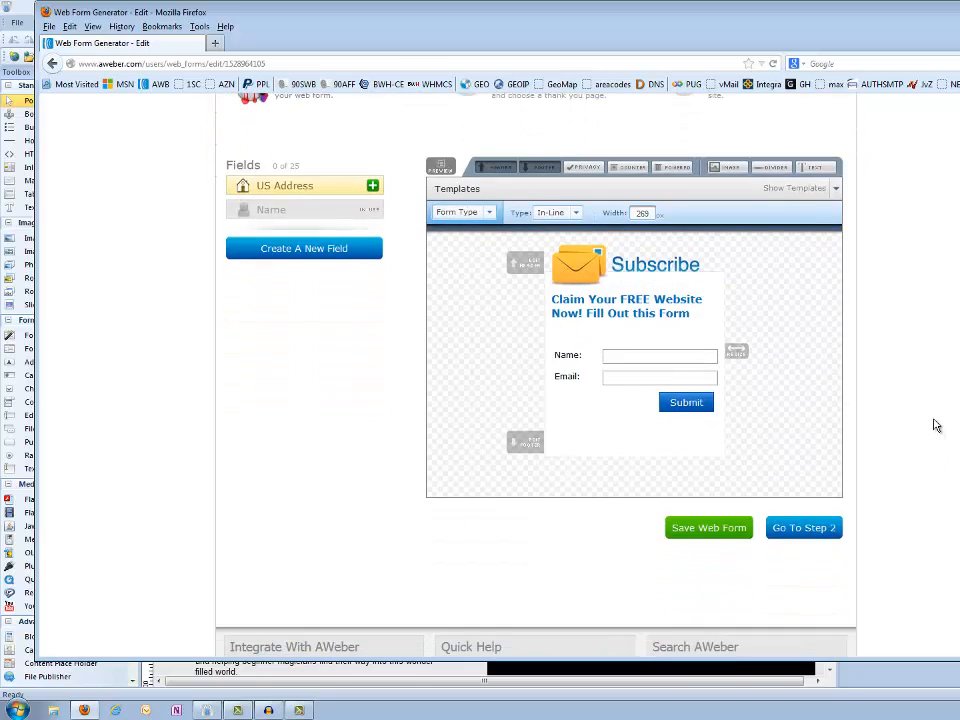
scroll(934, 424, up, 1)
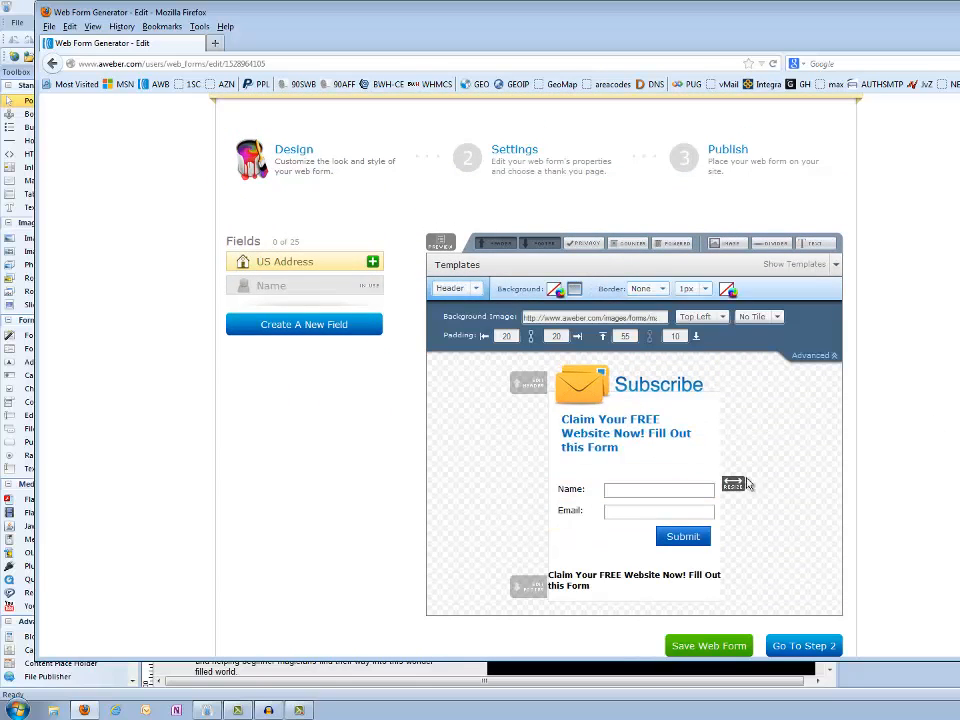
click(828, 645)
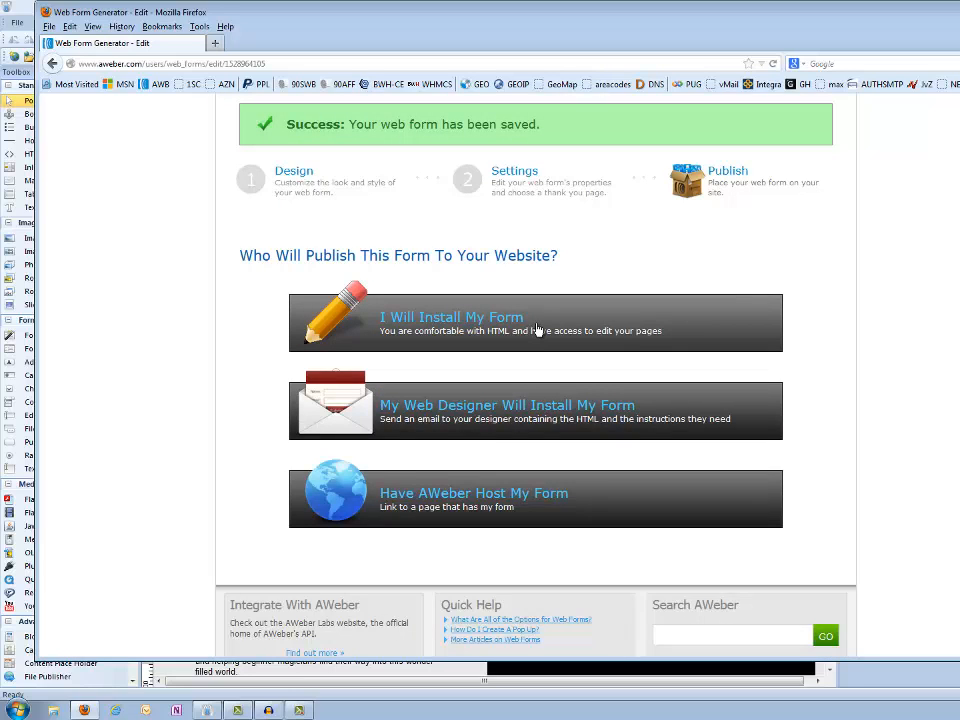
- Choose to install the revised form yourself and copy all of its updated Raw HTML Version code
click(537, 330)
click(617, 380)
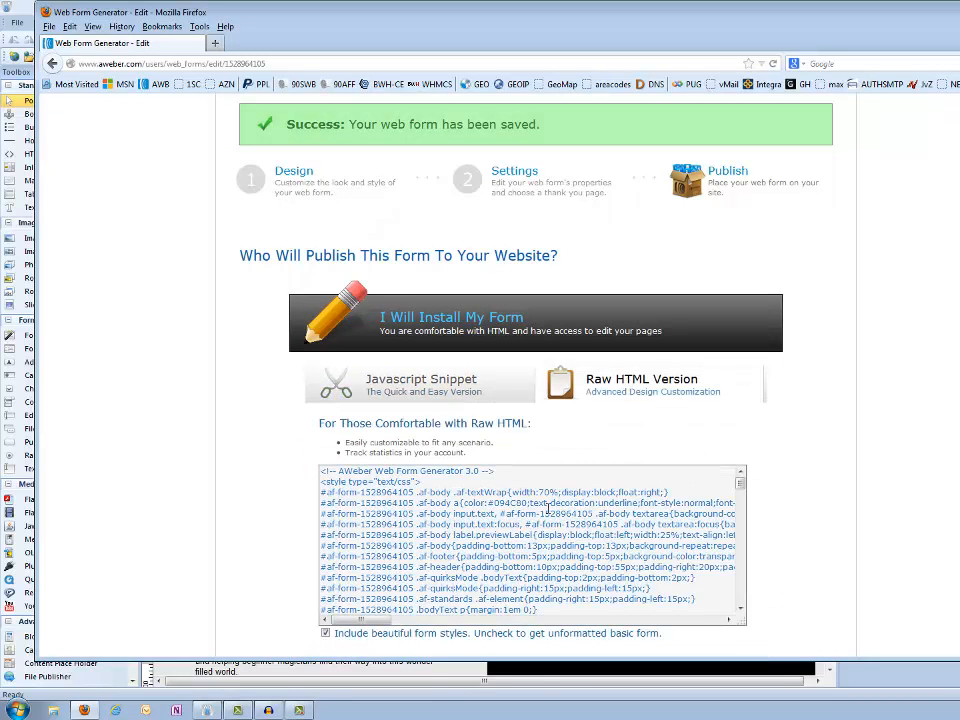
click(548, 507)
right_click(549, 509)
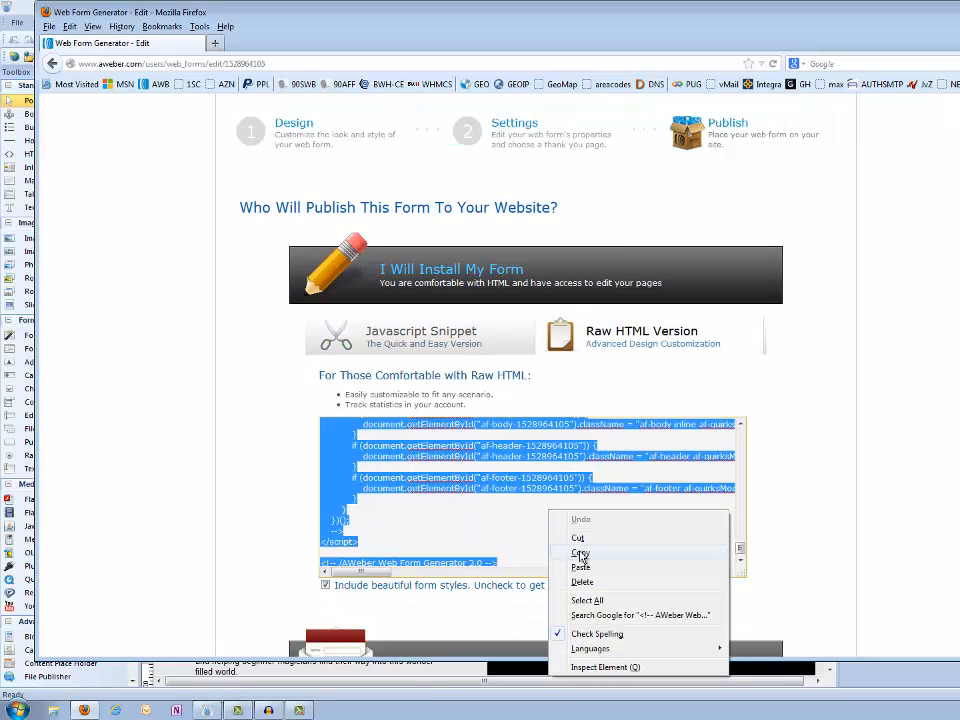
click(580, 554)
- Switch to 90 Second Website Builder and replace all the code in the HTML object with the updated AWeber form code
key(alt+Tab)
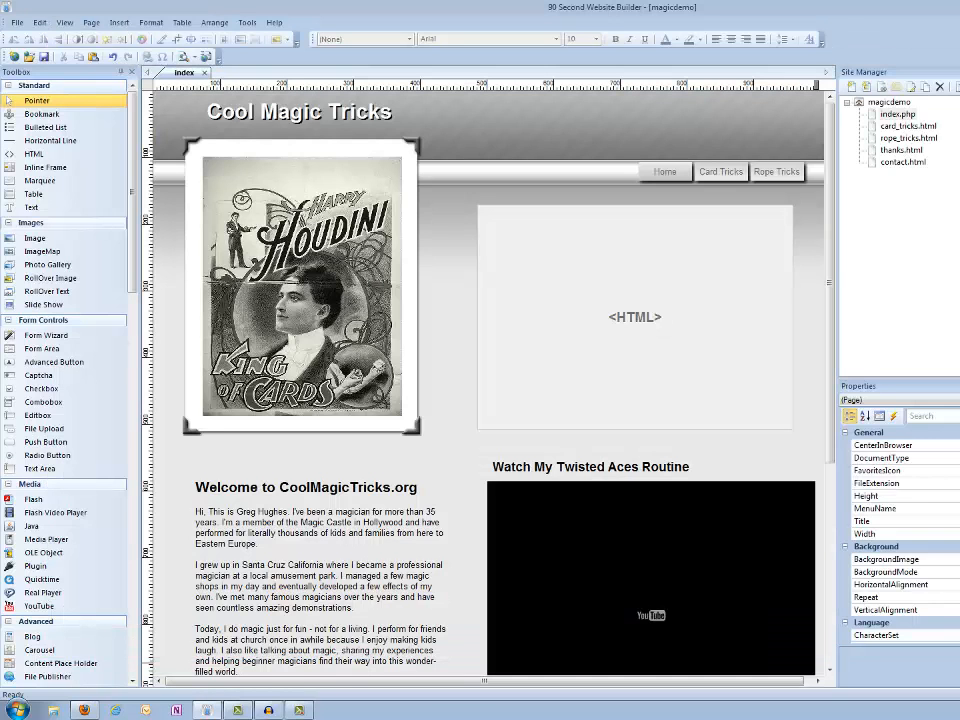
double_click(662, 364)
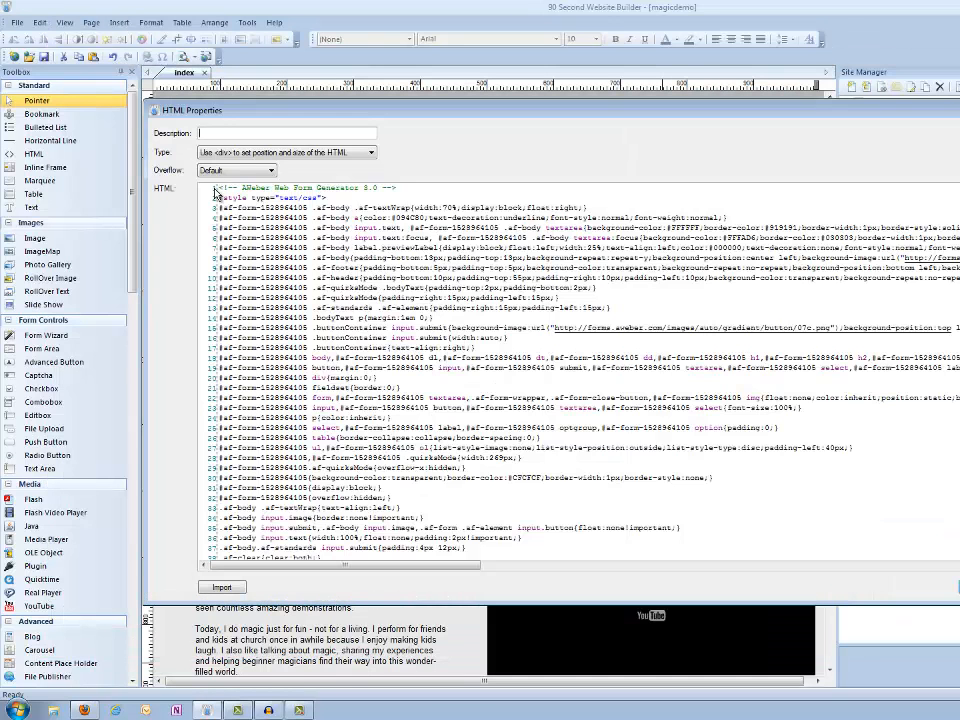
scroll(337, 370, down, 20)
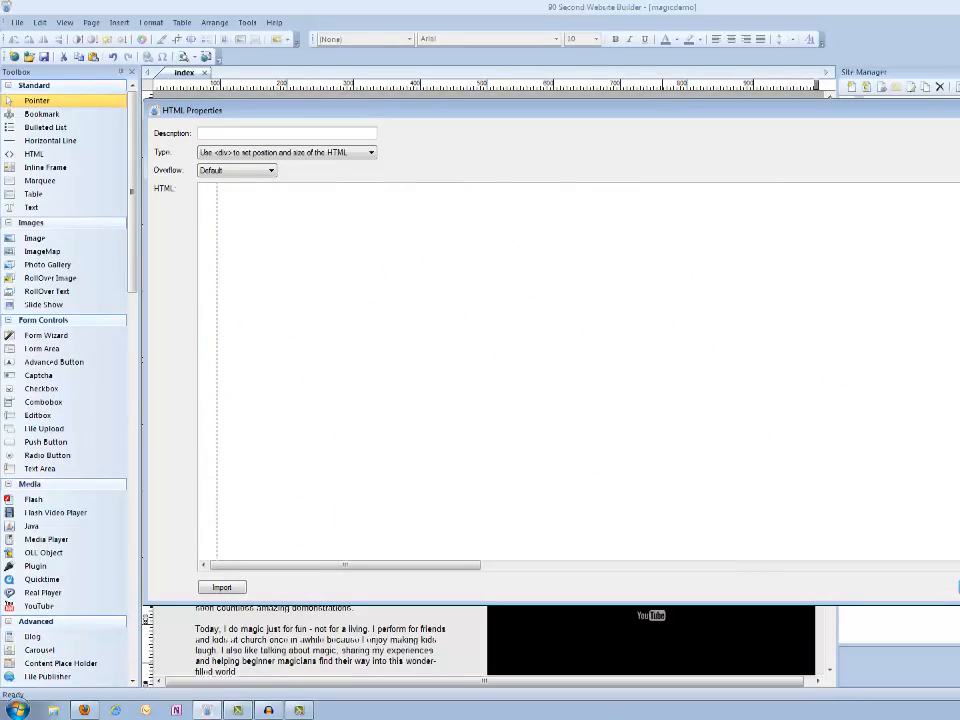
drag(410, 324, 183, 50)
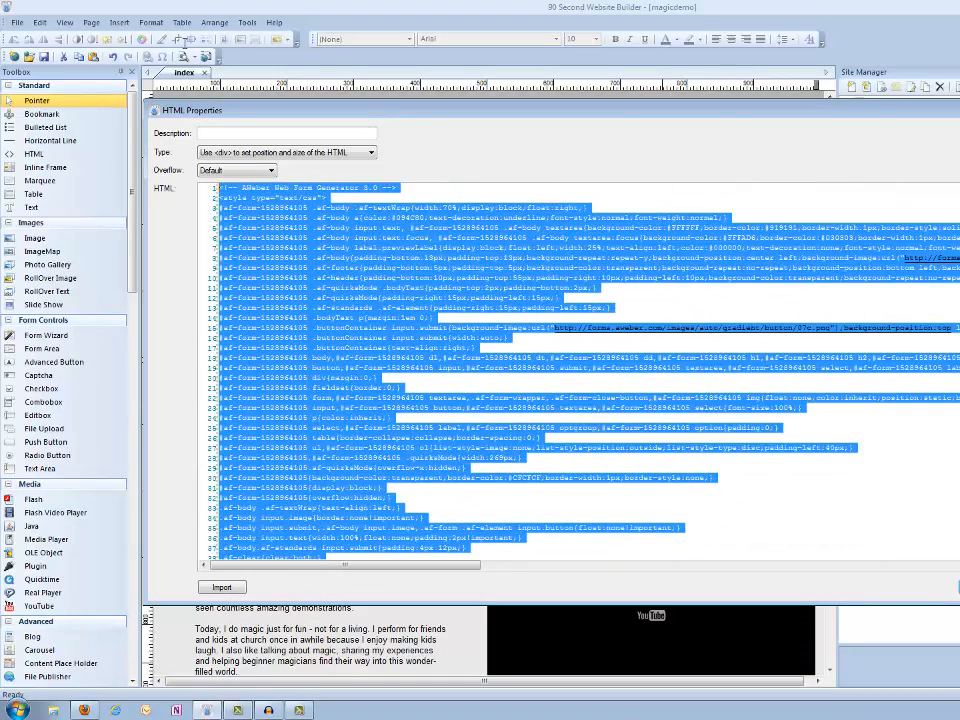
right_click(370, 286)
click(383, 357)
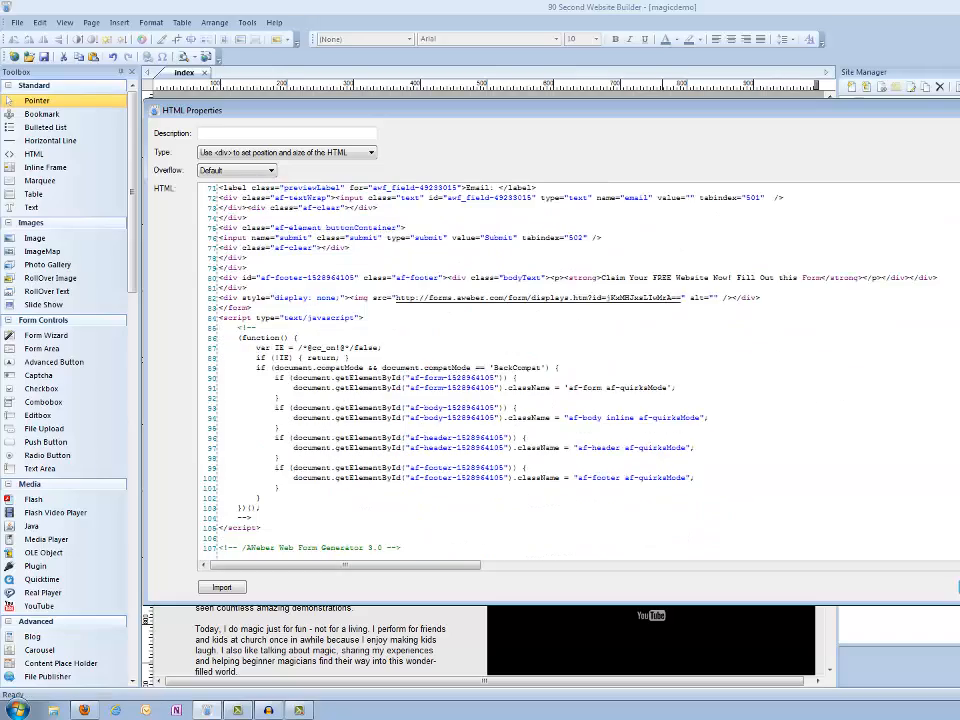
scroll(560, 370, up, 20)
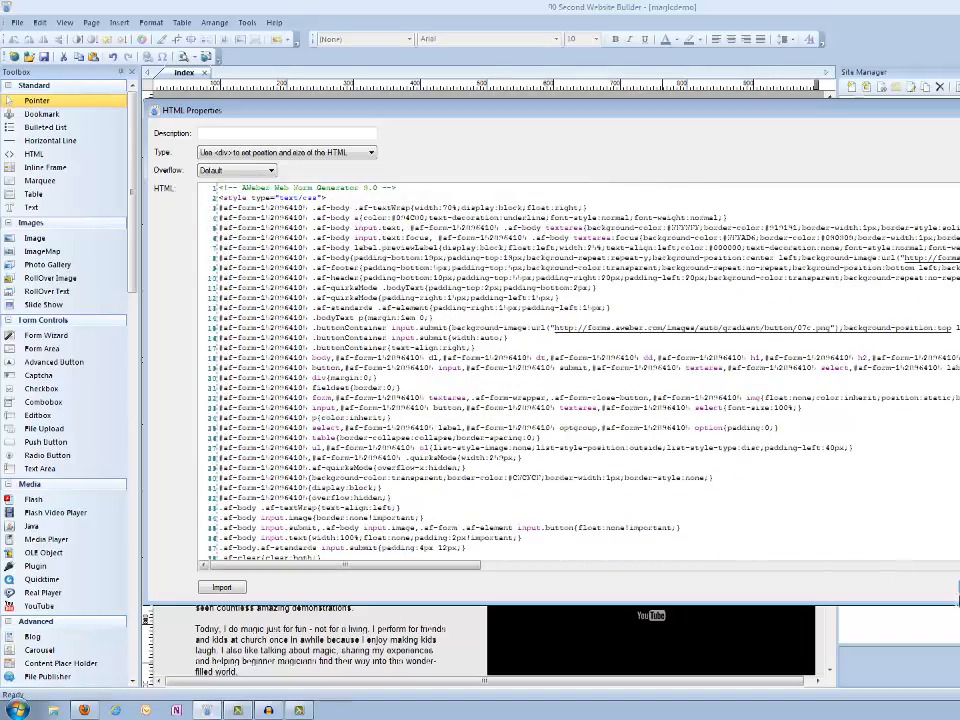
click(957, 586)
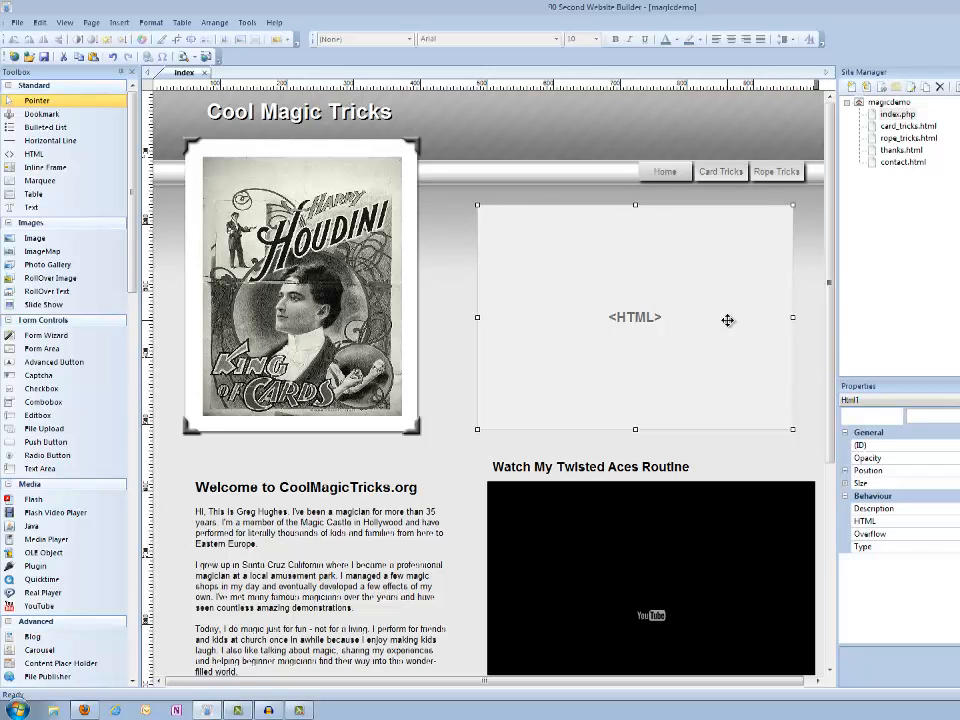
scroll(728, 320, down, 6)
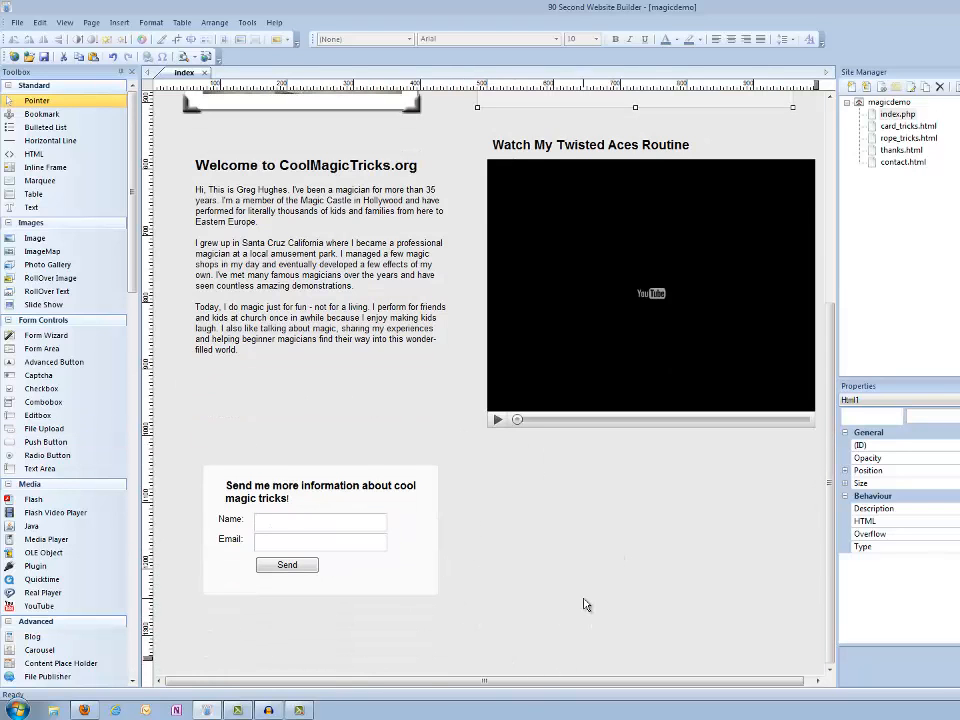
scroll(585, 604, up, 6)
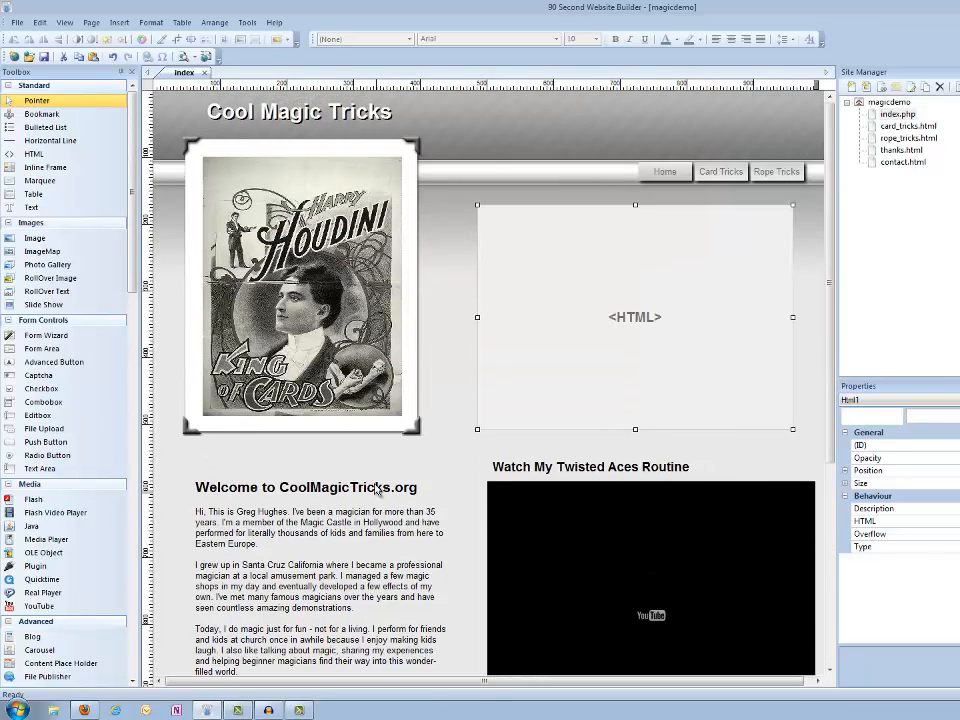